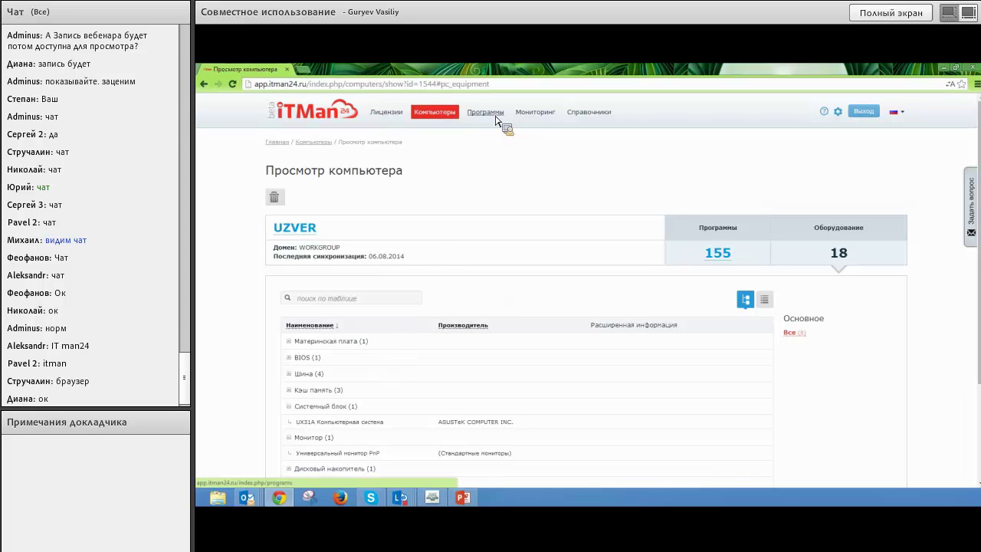
Open the programs list and start adding a license for Axure RP Pro 6.5.
{"action": "left_click", "coordinate": [485, 120]}
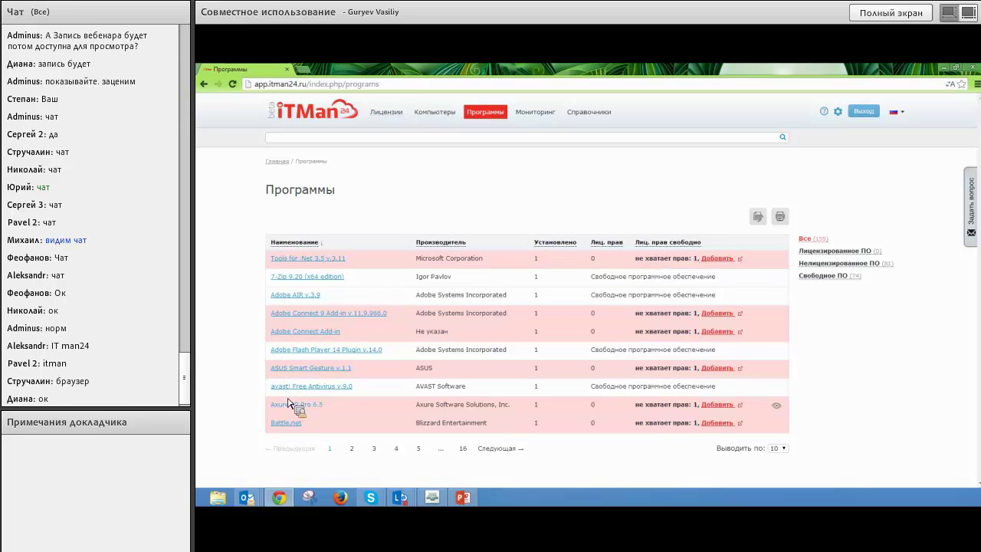
{"action": "left_click", "coordinate": [734, 405]}
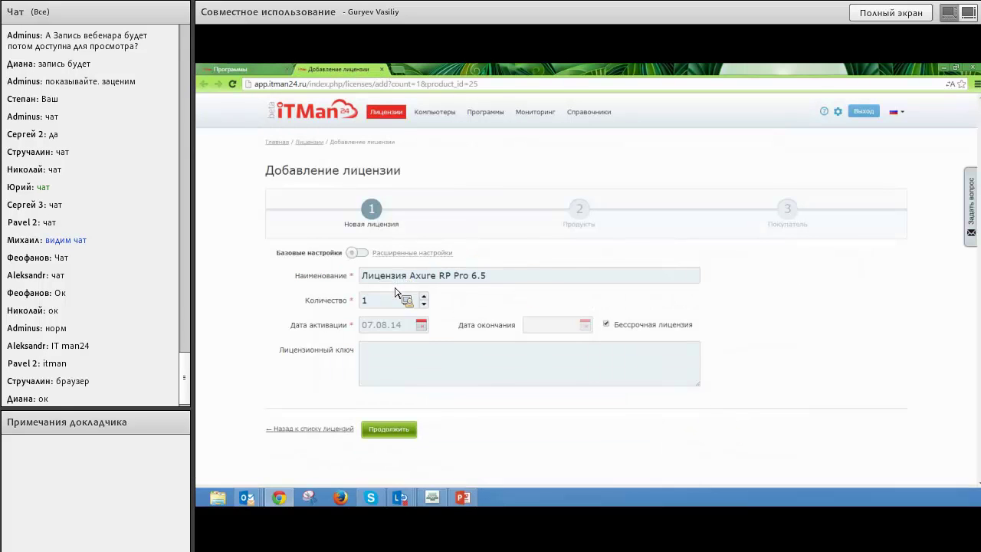
Save a 10-seat perpetual Axure RP Pro 6.5 license owned by ООО ИТМен, back to Программы.
{"action": "left_click", "coordinate": [414, 304]}
{"action": "type", "text": "0"}
{"action": "left_click", "coordinate": [388, 428]}
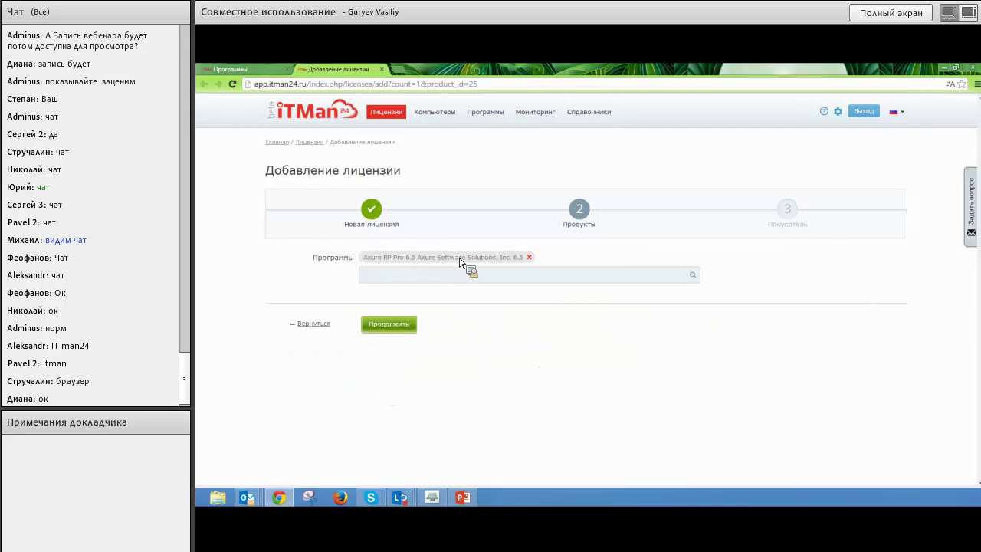
{"action": "left_click", "coordinate": [405, 325]}
{"action": "left_click", "coordinate": [410, 259]}
{"action": "left_click", "coordinate": [414, 286]}
{"action": "left_click", "coordinate": [386, 307]}
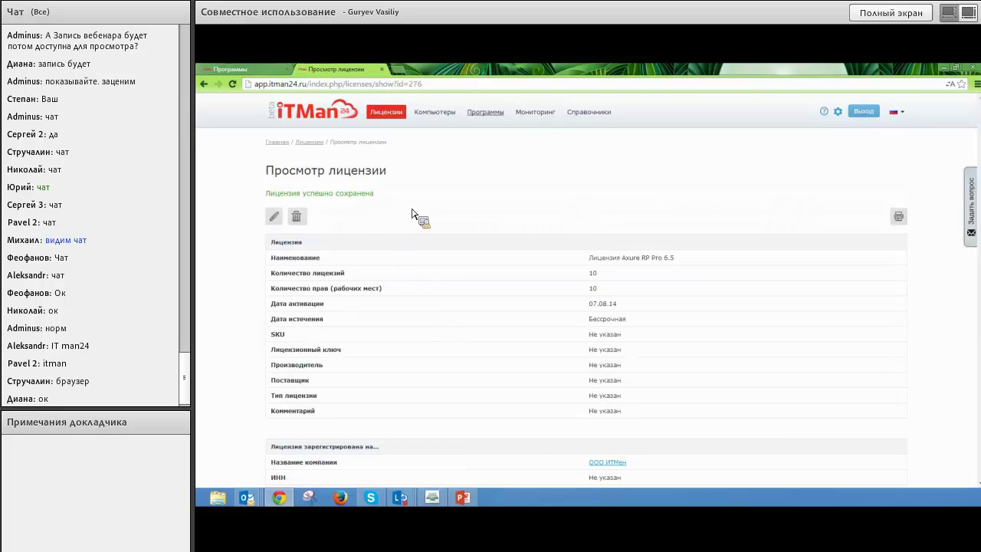
{"action": "left_click", "coordinate": [485, 113]}
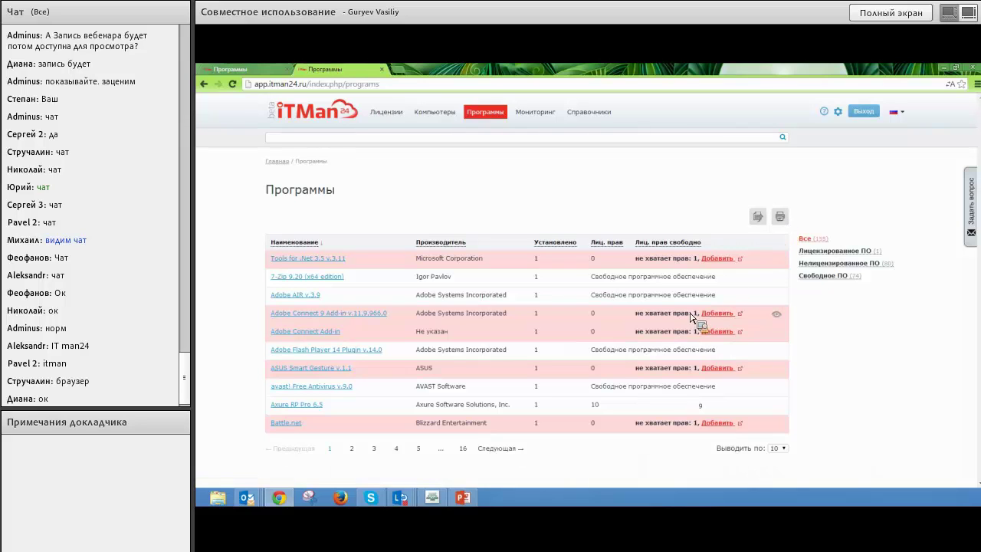
View Adobe Connect Add-in, then open the Axure RP Pro 6.5 license from the Licenses timeline.
{"action": "left_click", "coordinate": [296, 330]}
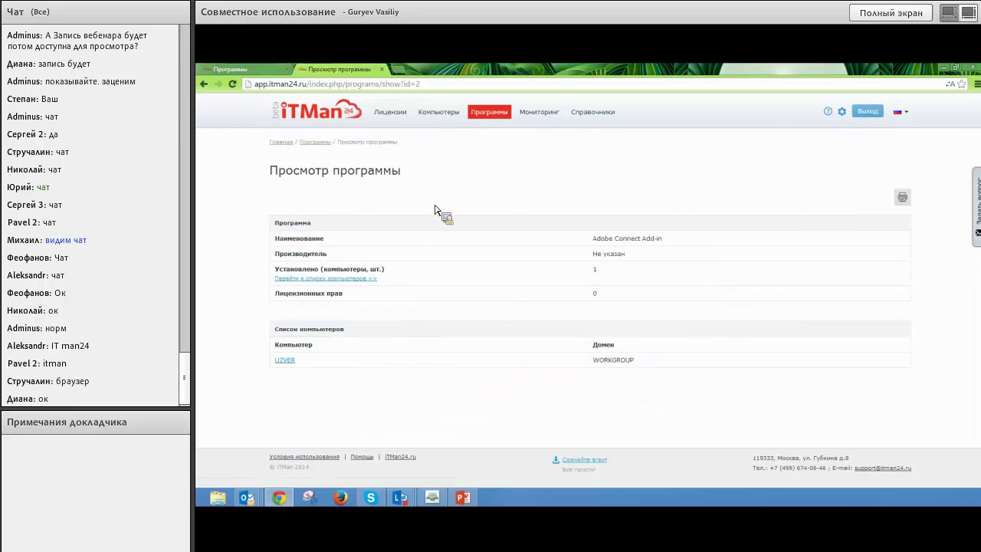
{"action": "left_click", "coordinate": [392, 114]}
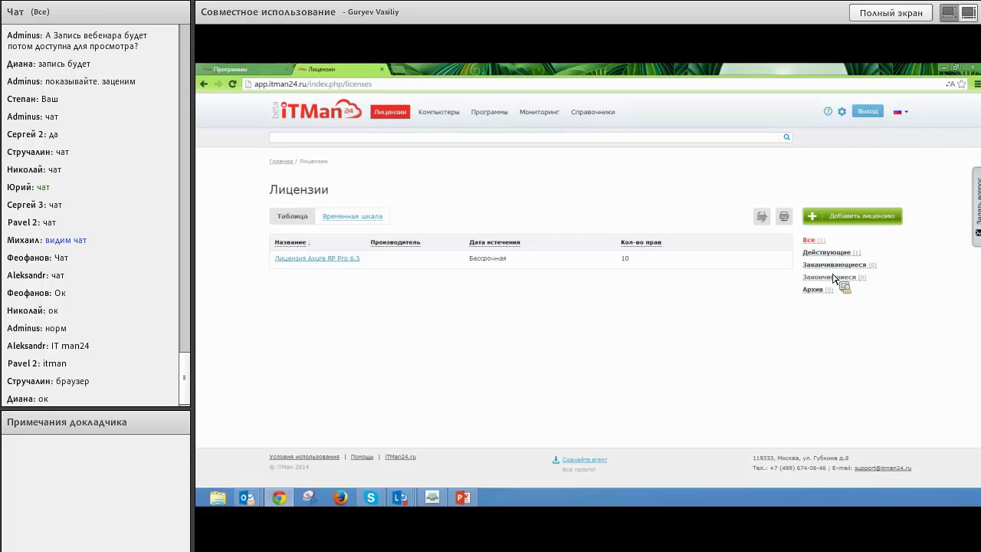
{"action": "left_click", "coordinate": [340, 221]}
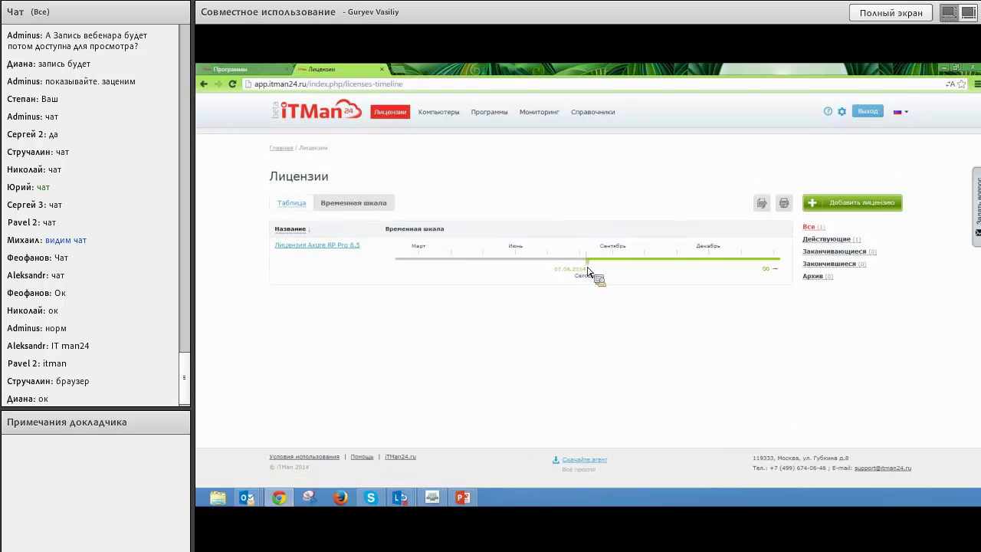
{"action": "left_click", "coordinate": [314, 246]}
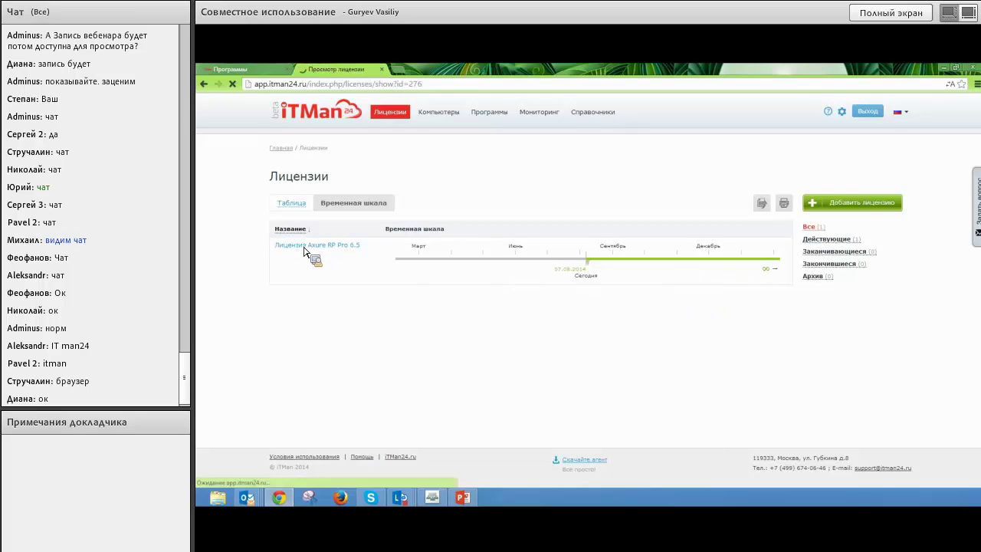
Make the Axure RP Pro 6.5 license non-perpetual, expiring 29.08.2014, and save it.
{"action": "left_click", "coordinate": [274, 197]}
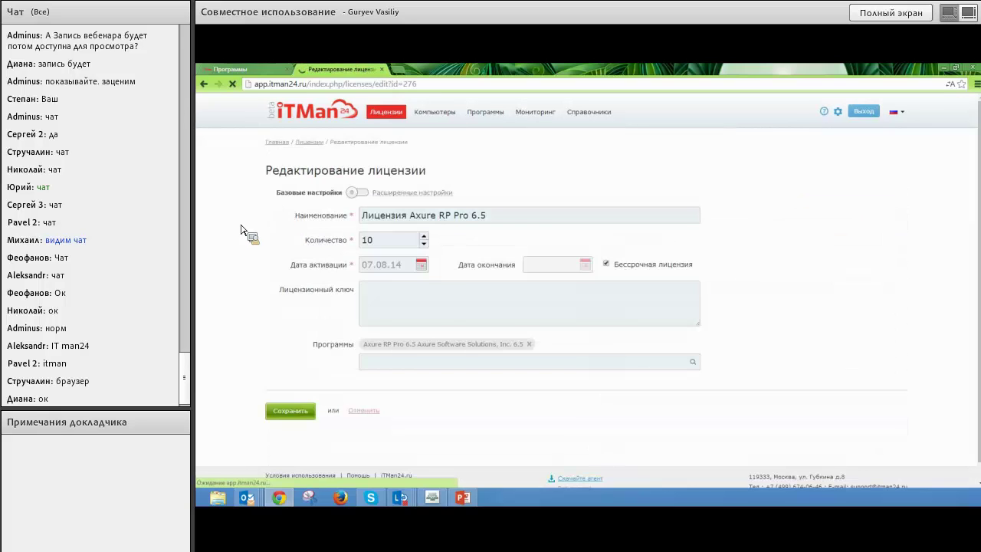
{"action": "left_click", "coordinate": [617, 265]}
{"action": "left_click", "coordinate": [586, 264]}
{"action": "left_click", "coordinate": [559, 331]}
{"action": "left_click", "coordinate": [313, 407]}
Review the licenses on the timeline and as a table, then go to the Компьютеры list.
{"action": "left_click", "coordinate": [383, 113]}
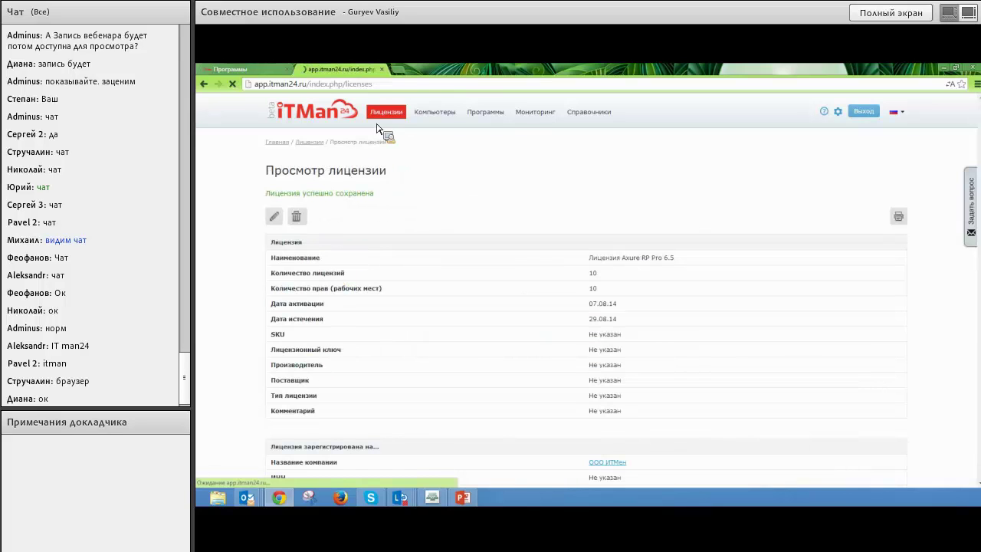
{"action": "left_click", "coordinate": [369, 222]}
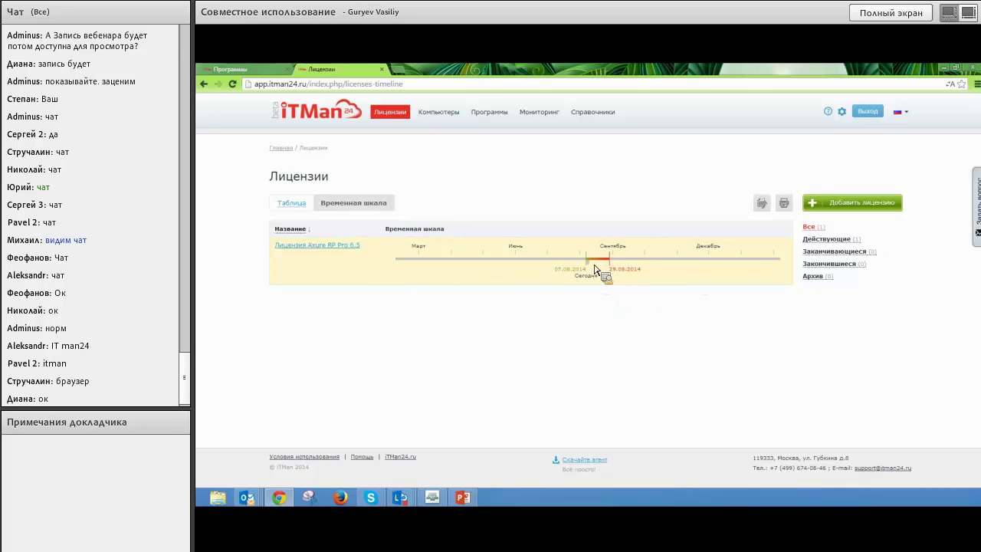
{"action": "left_click", "coordinate": [307, 206]}
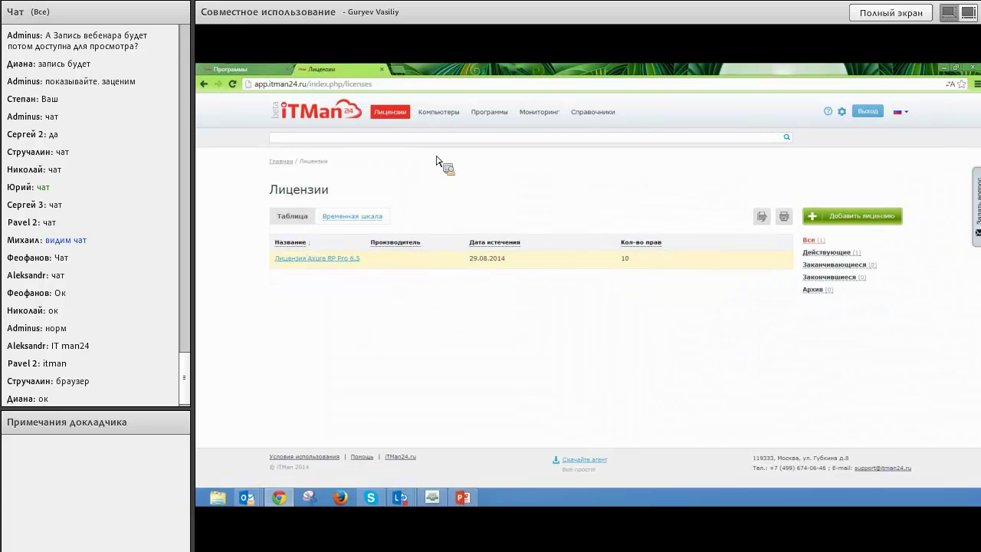
{"action": "left_click", "coordinate": [452, 114]}
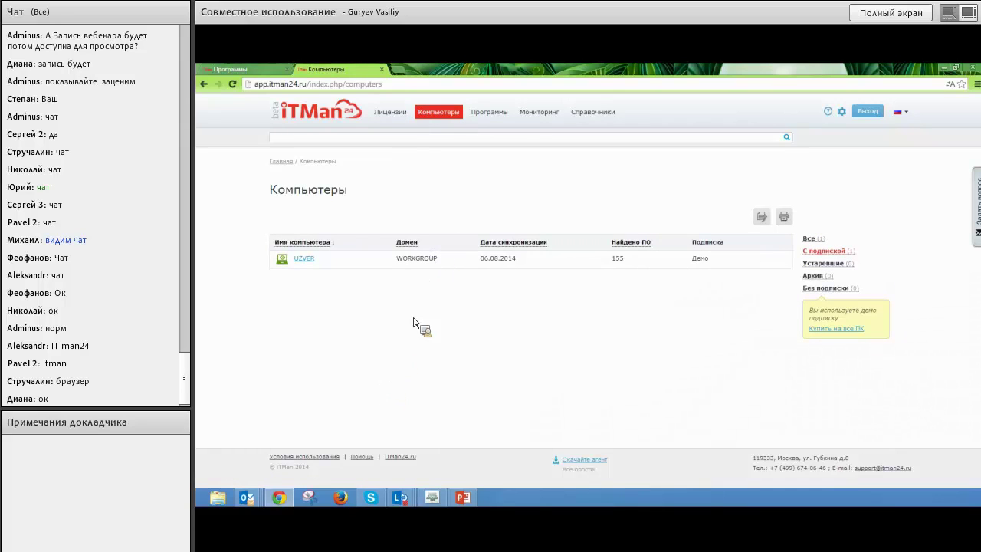
Pass through the Программы list on to the Мониторинг page.
{"action": "left_click", "coordinate": [500, 117]}
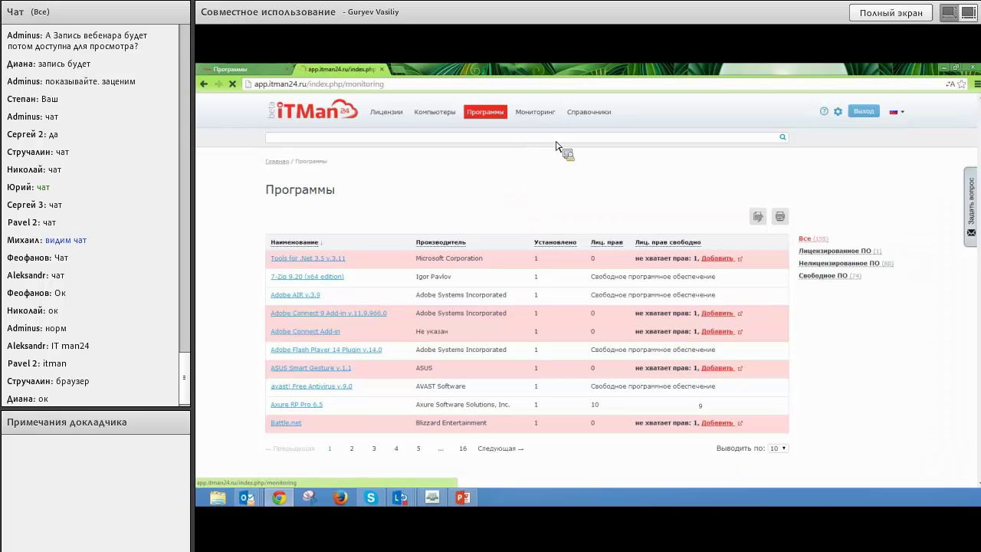
{"action": "left_click", "coordinate": [538, 113]}
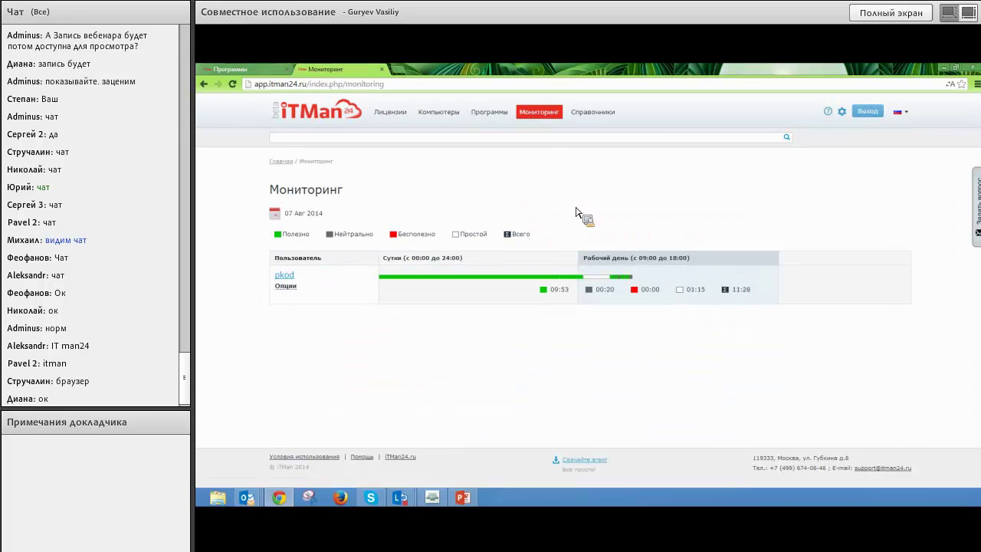
Open the user's detailed application monitoring on UZVER and scroll through it.
{"action": "left_click", "coordinate": [393, 286]}
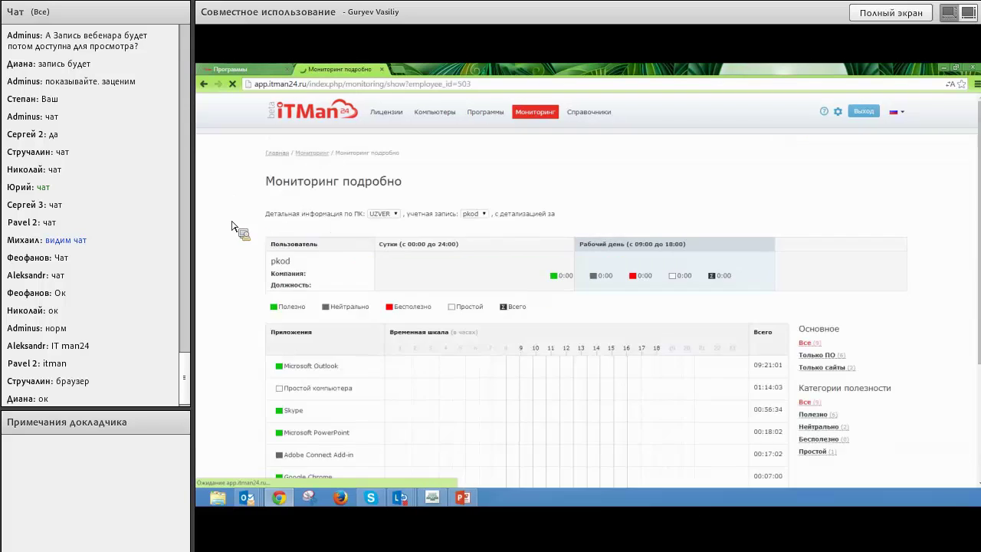
{"action": "scroll", "coordinate": [383, 313], "scroll_direction": "down", "scroll_amount": 2}
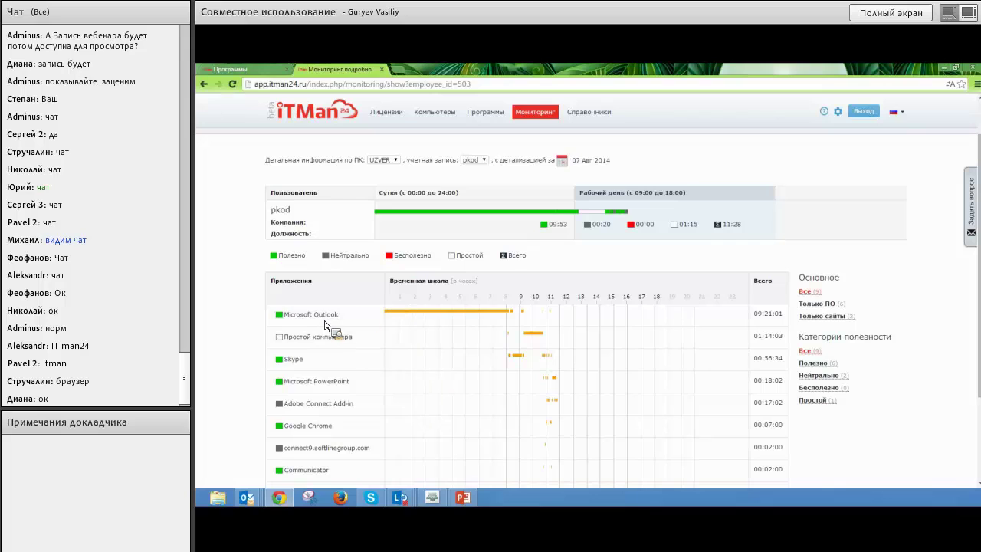
{"action": "scroll", "coordinate": [517, 320], "scroll_direction": "down", "scroll_amount": 1}
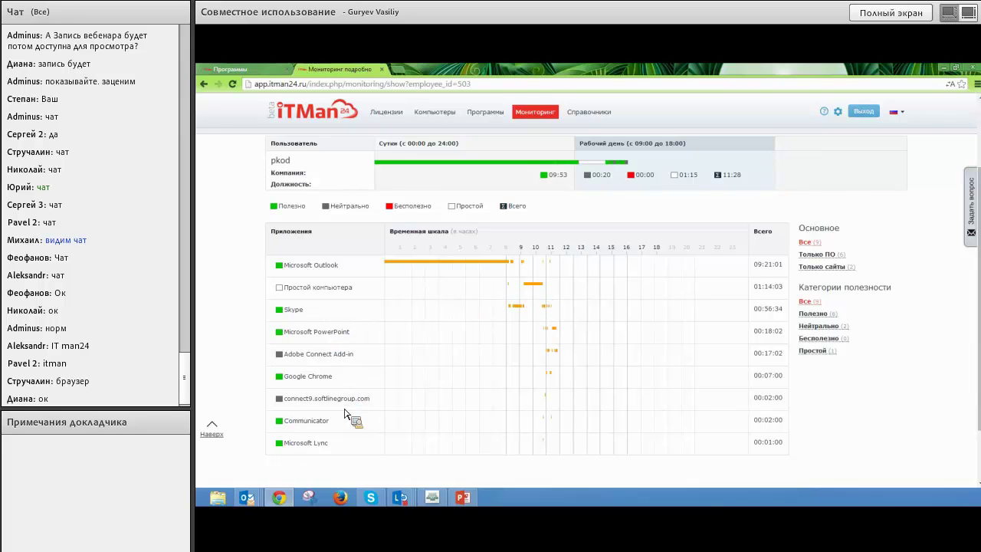
{"action": "scroll", "coordinate": [353, 413], "scroll_direction": "down", "scroll_amount": 1}
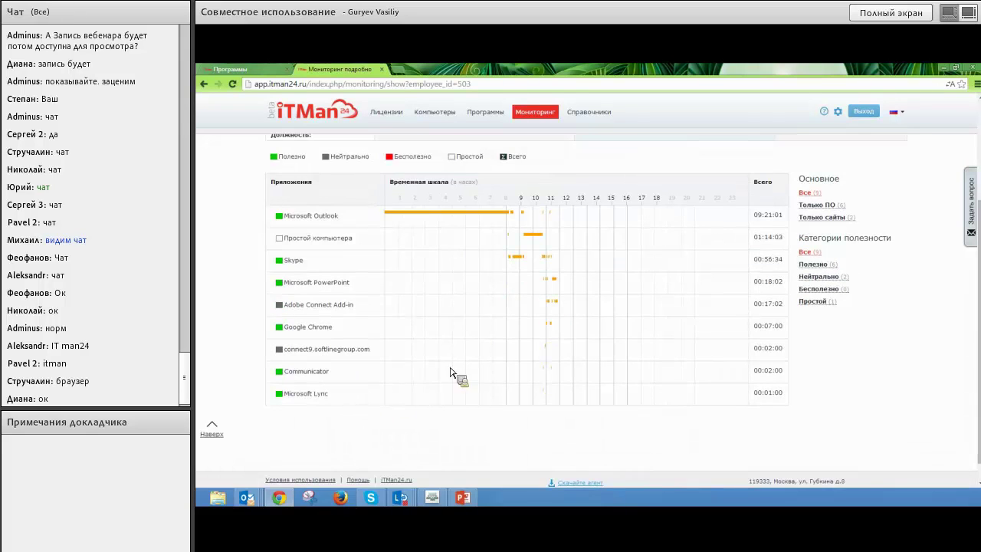
{"action": "scroll", "coordinate": [488, 359], "scroll_direction": "up", "scroll_amount": 1}
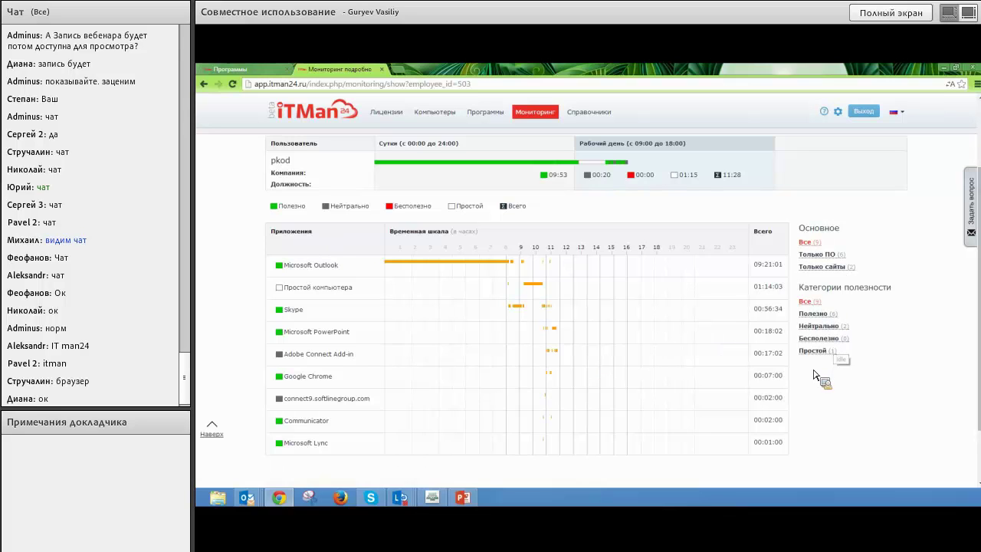
Filter the applications to Полезно, then to Нейтрально.
{"action": "left_click", "coordinate": [817, 316]}
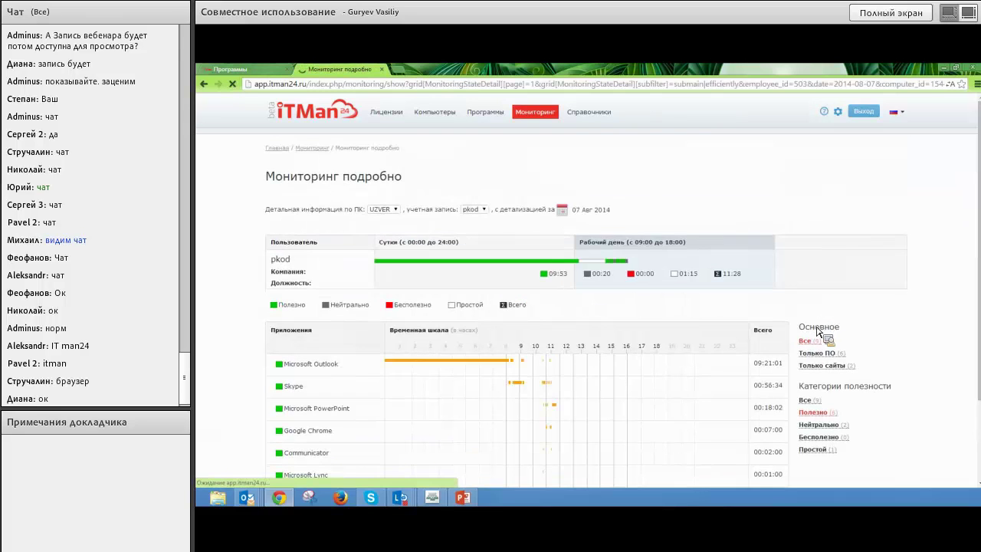
{"action": "scroll", "coordinate": [815, 341], "scroll_direction": "down", "scroll_amount": 1}
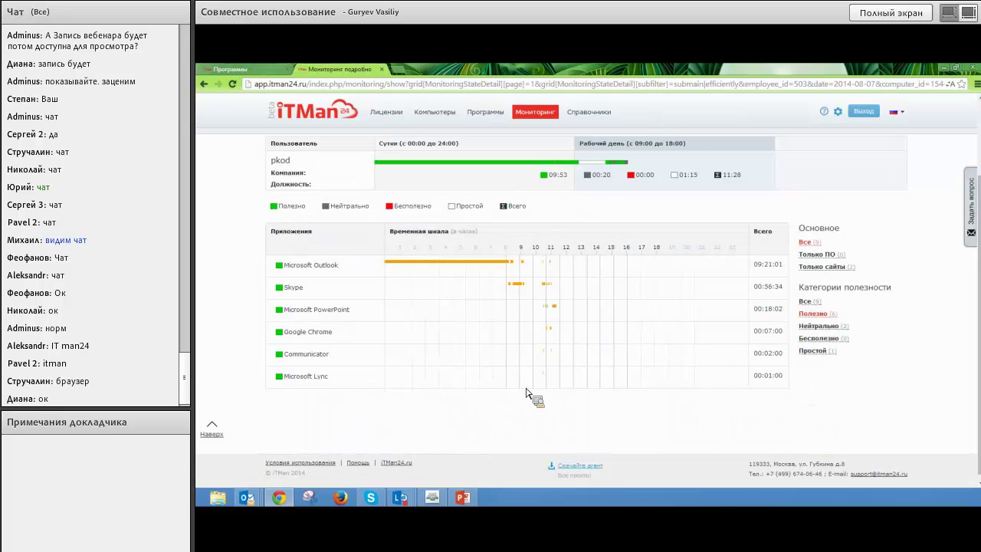
{"action": "left_click", "coordinate": [811, 328]}
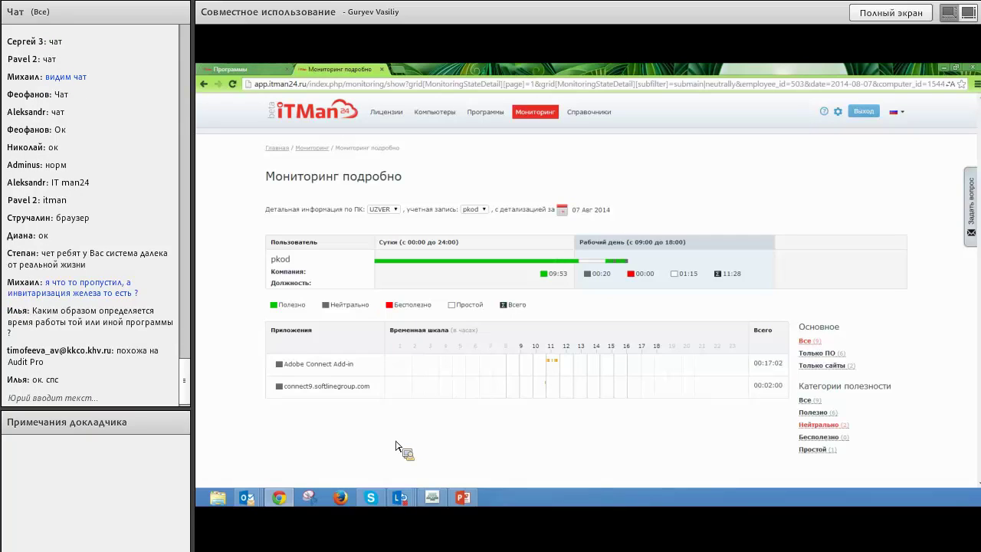
Go back to the Компьютеры list after reviewing the neutral applications.
{"action": "left_click", "coordinate": [439, 114]}
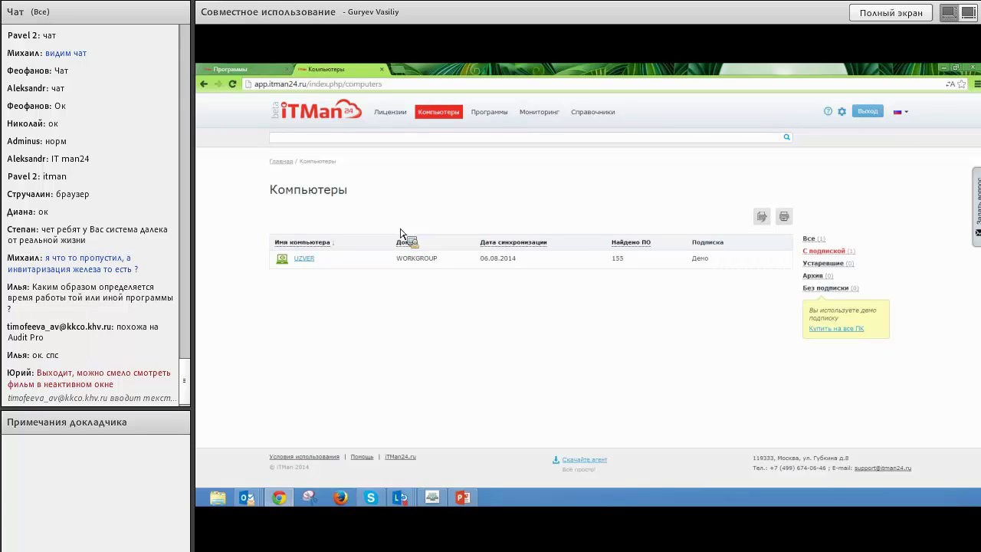
Go through Программы back to UZVER's detailed Мониторинг with neutral applications.
{"action": "left_click", "coordinate": [508, 115]}
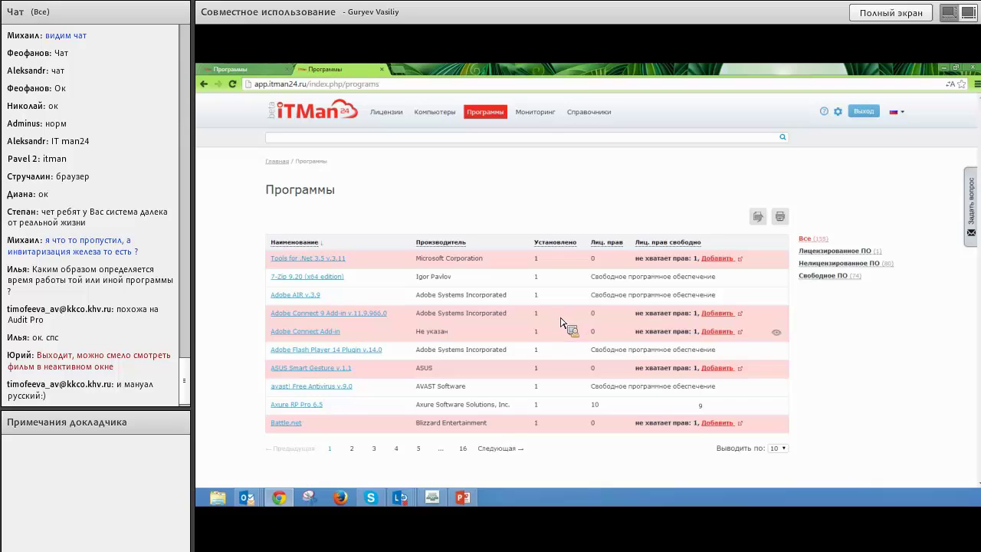
{"action": "left_click", "coordinate": [537, 112]}
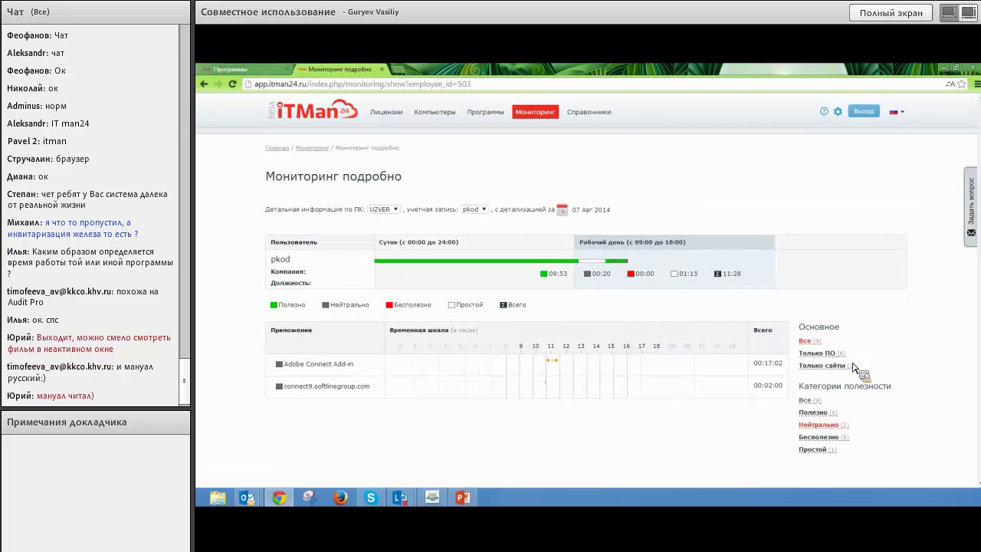
Set the usefulness category to Все and scroll through all nine applications.
{"action": "left_click", "coordinate": [805, 400]}
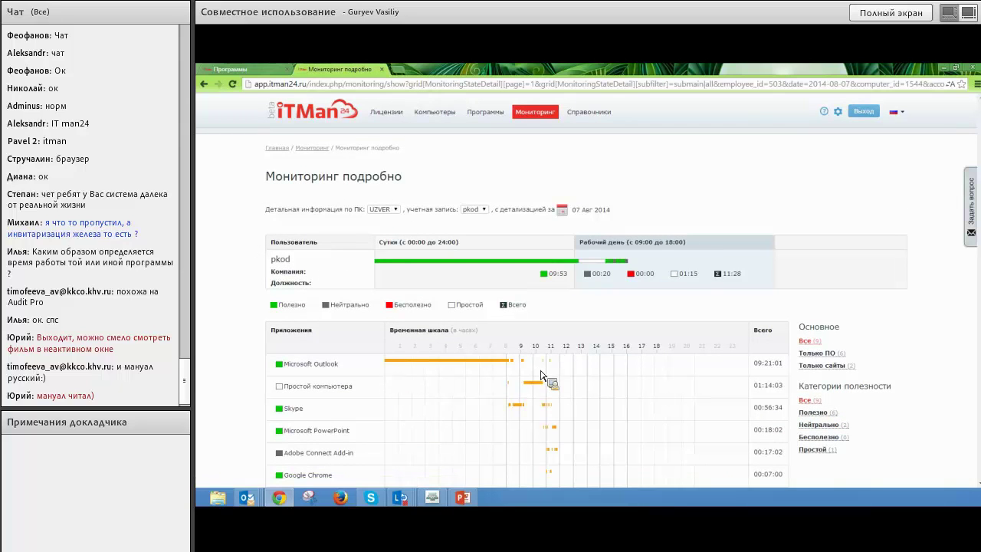
{"action": "scroll", "coordinate": [539, 394], "scroll_direction": "down", "scroll_amount": 1}
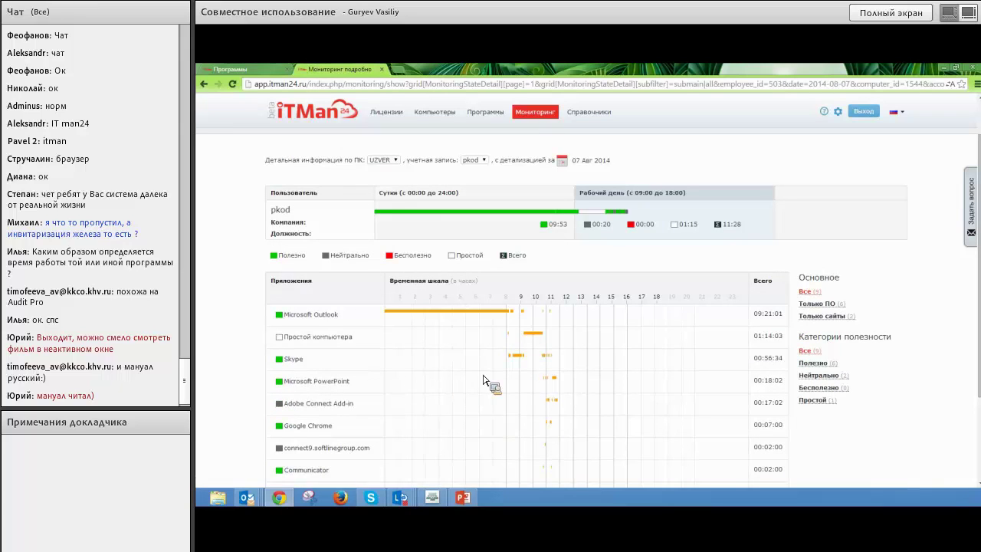
{"action": "scroll", "coordinate": [490, 404], "scroll_direction": "down", "scroll_amount": 1}
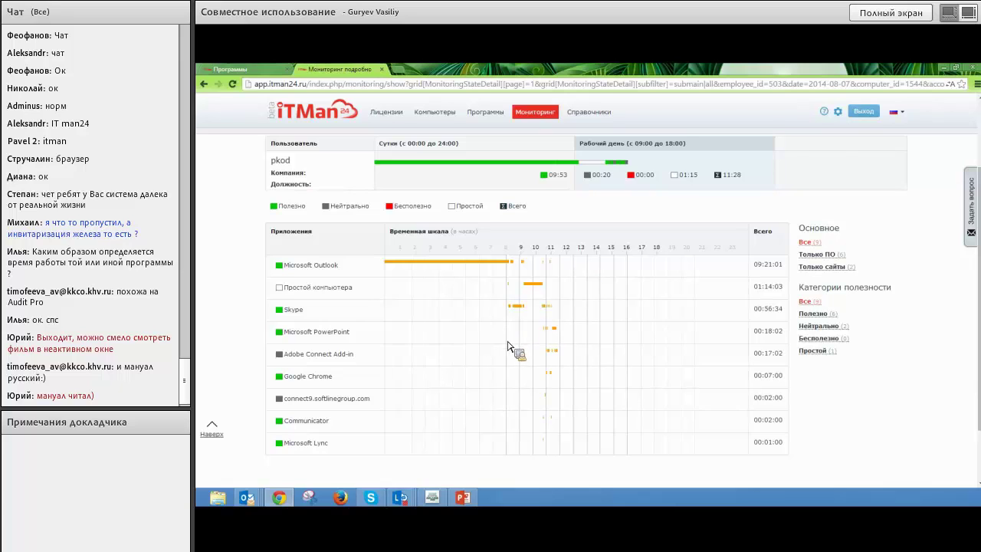
{"action": "scroll", "coordinate": [528, 329], "scroll_direction": "up", "scroll_amount": 2}
Change the monitoring date to 06 Aug 2014 and scroll through its application timeline.
{"action": "left_click", "coordinate": [567, 210]}
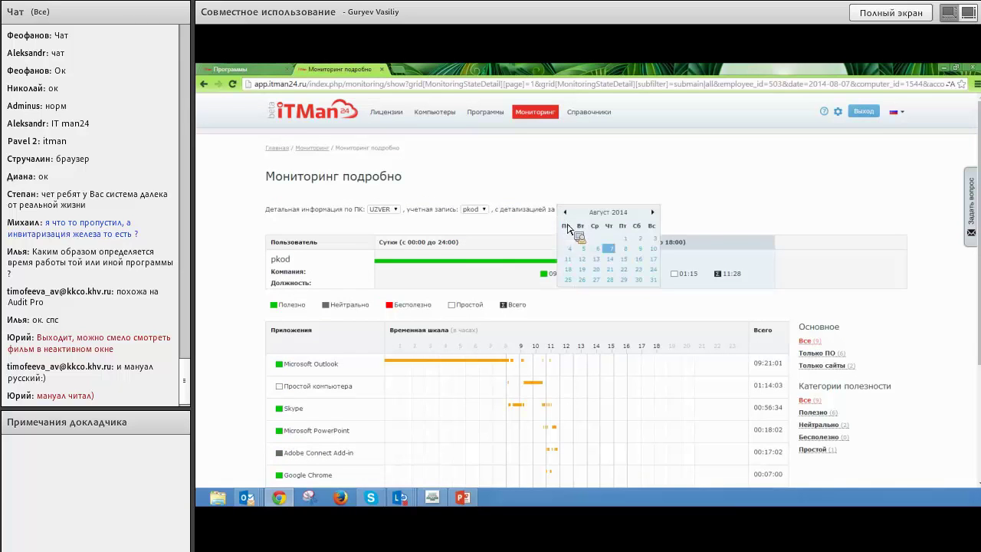
{"action": "left_click", "coordinate": [597, 248]}
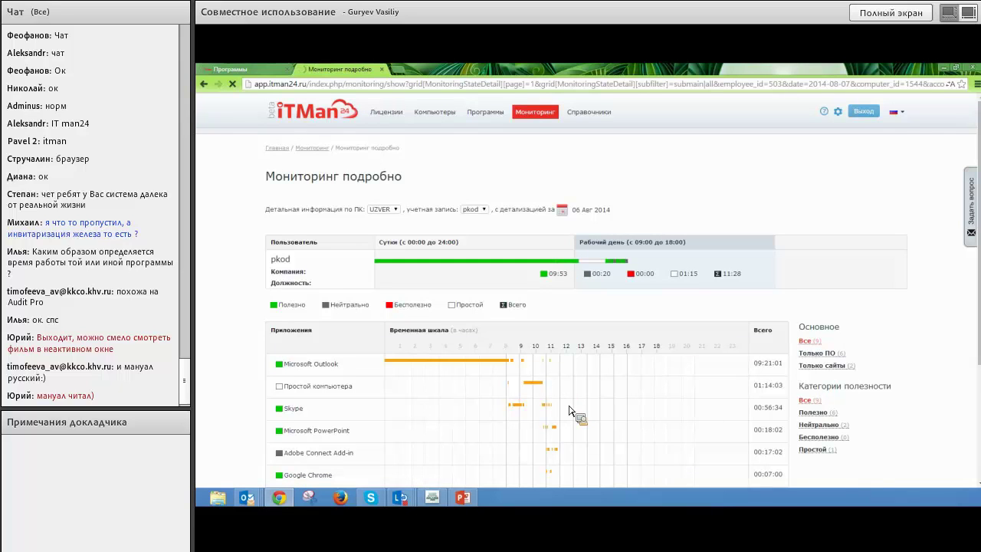
{"action": "scroll", "coordinate": [569, 410], "scroll_direction": "down", "scroll_amount": 1}
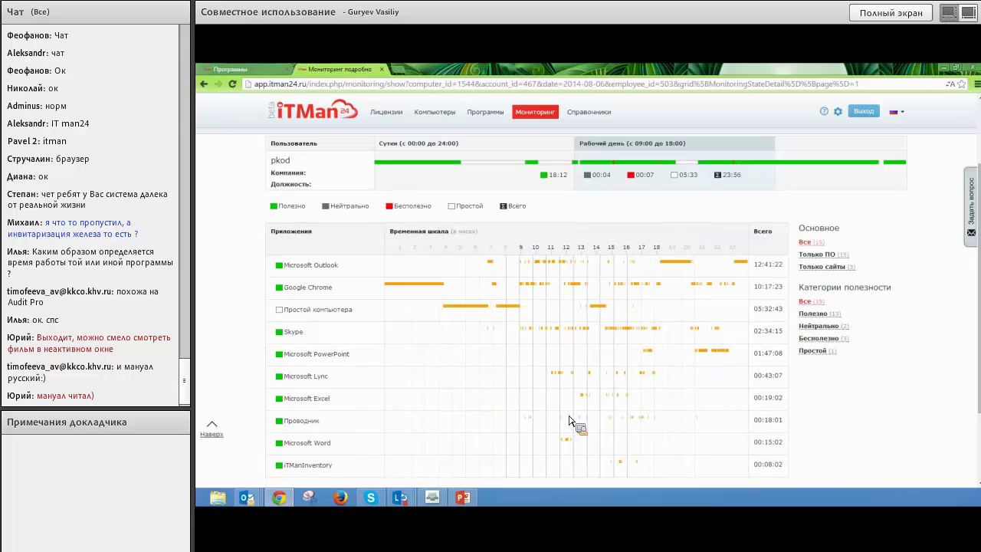
{"action": "scroll", "coordinate": [569, 420], "scroll_direction": "down", "scroll_amount": 1}
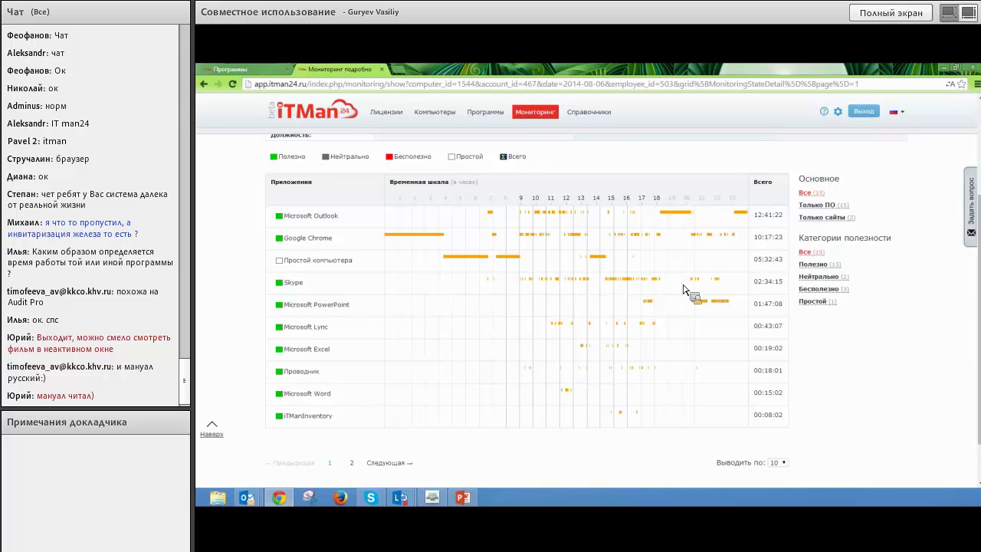
{"action": "scroll", "coordinate": [629, 306], "scroll_direction": "up", "scroll_amount": 1}
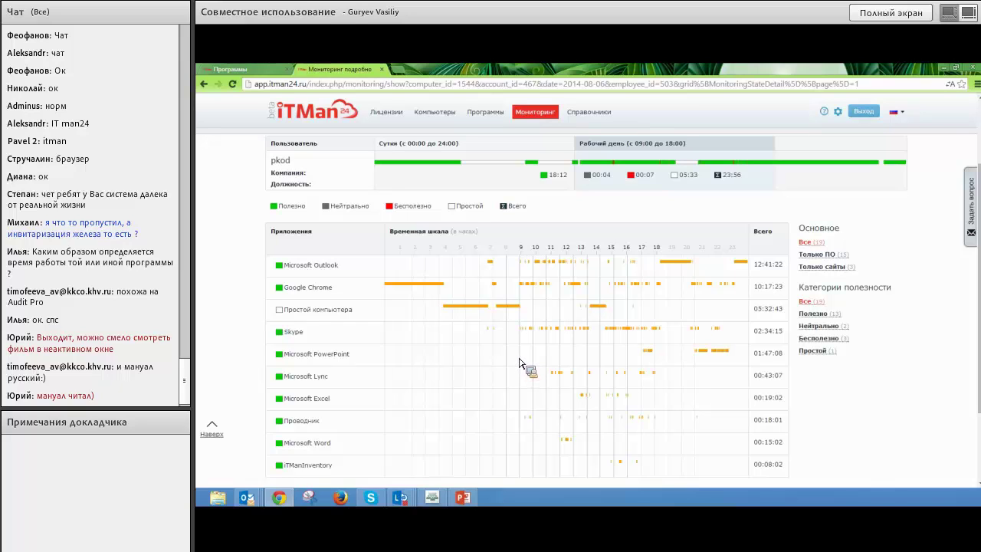
{"action": "left_click", "coordinate": [485, 112]}
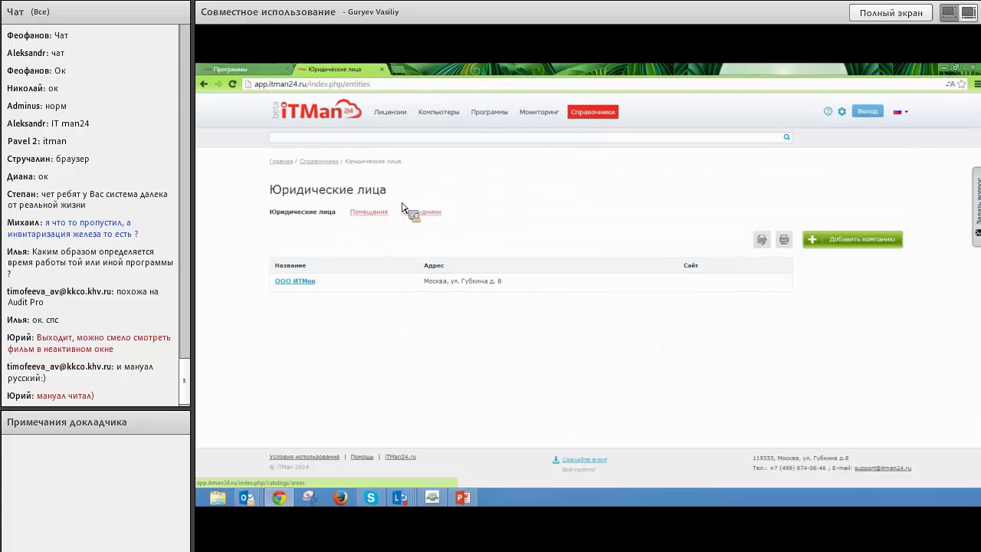
Open the employee's record from the Employees directory for editing.
{"action": "left_click", "coordinate": [374, 213]}
{"action": "left_click", "coordinate": [417, 213]}
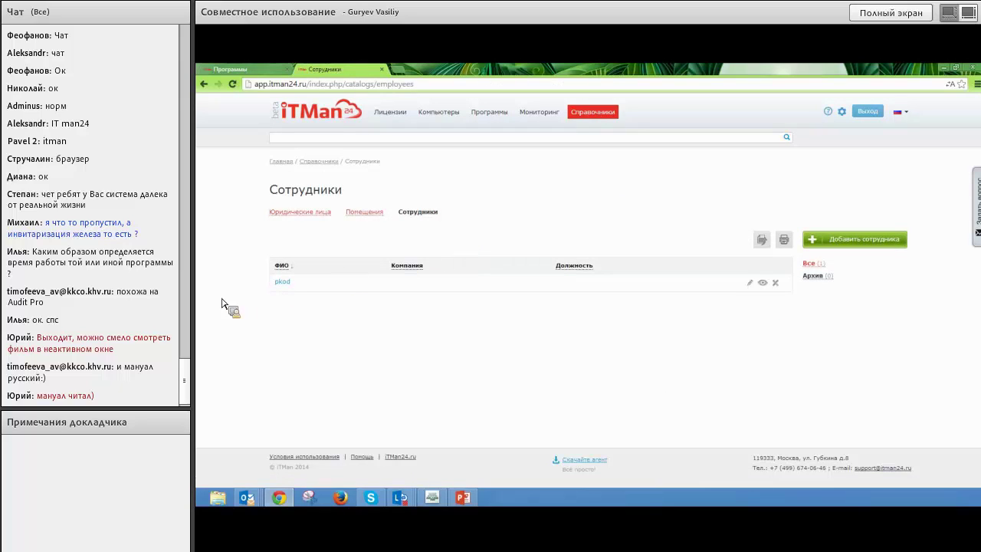
{"action": "left_click", "coordinate": [282, 282]}
{"action": "left_click", "coordinate": [212, 194]}
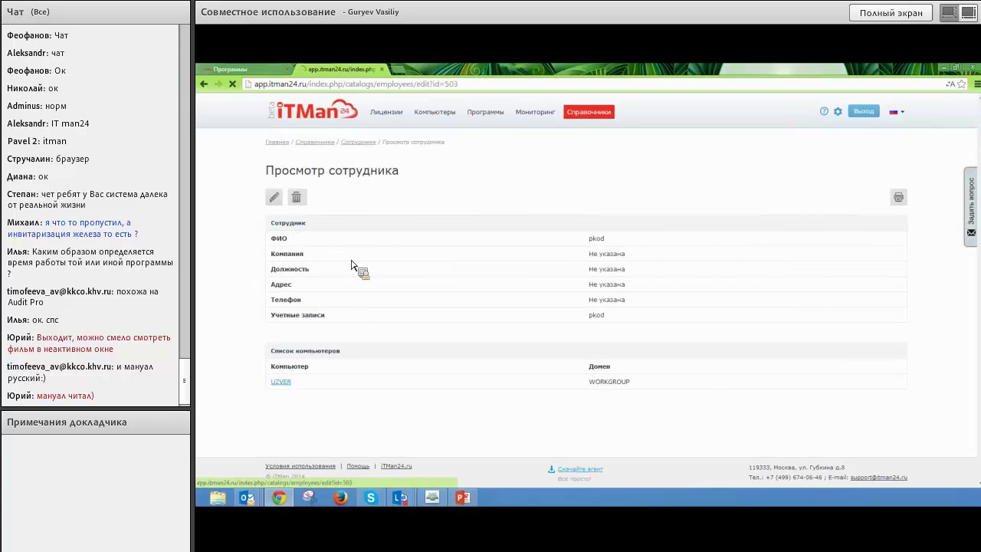
Replace the employee's surname and fill in their first name.
{"action": "double_click", "coordinate": [373, 196]}
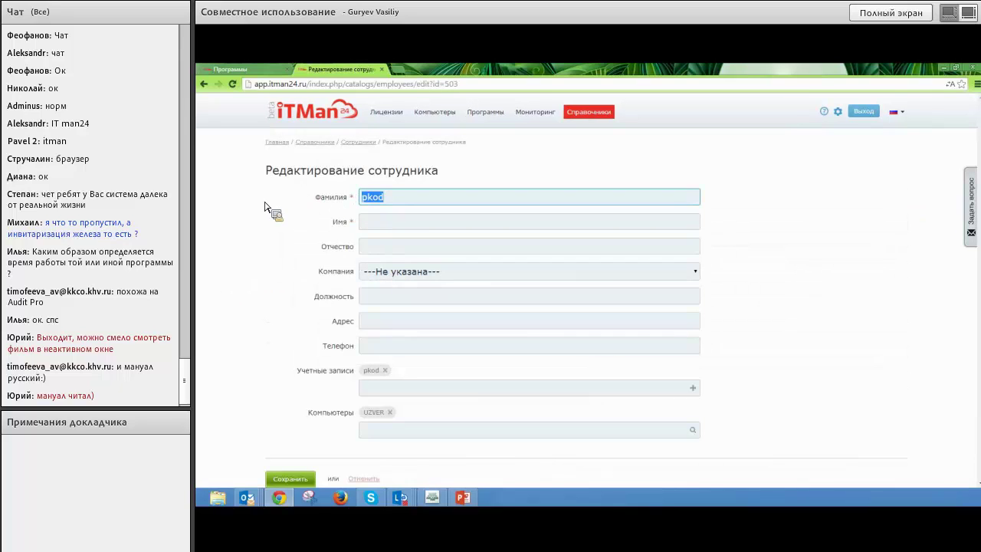
{"action": "key", "text": "BackSpace"}
{"action": "type", "text": "Ва"}
{"action": "key", "text": "BackSpace"}
{"action": "key", "text": "BackSpace"}
{"action": "key", "text": "Tab"}
Assign the employee to company ООО ИТМен and save the record.
{"action": "left_click", "coordinate": [368, 272]}
{"action": "left_click", "coordinate": [400, 298]}
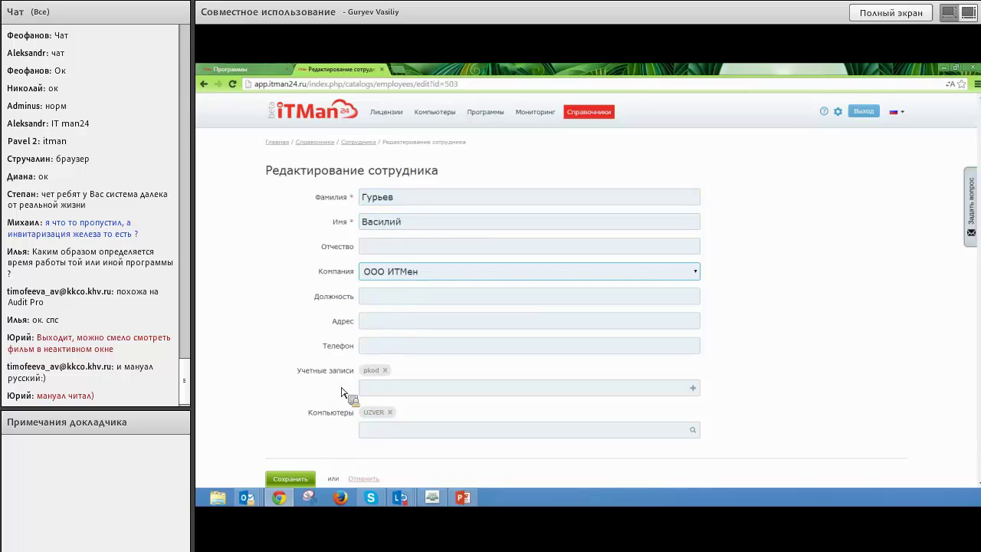
{"action": "left_click", "coordinate": [290, 478]}
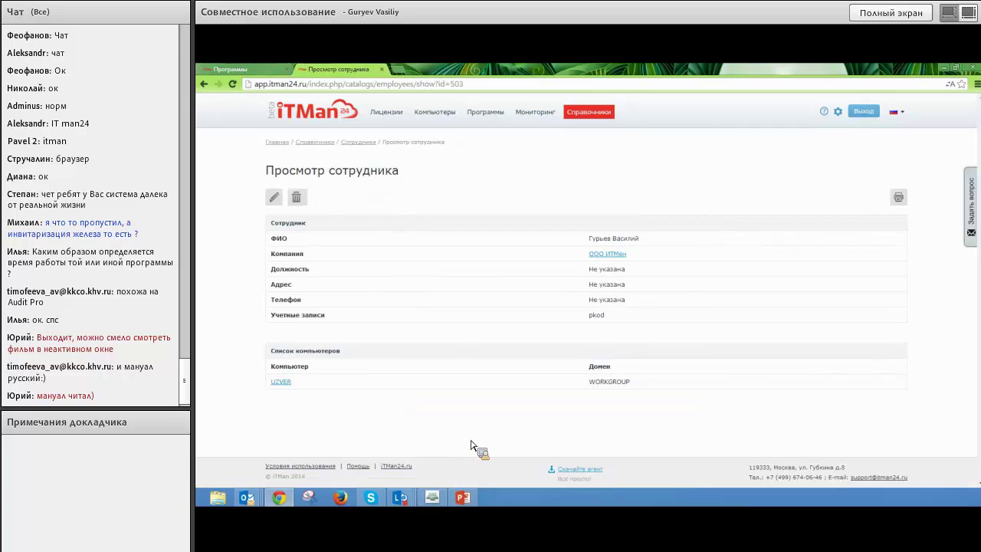
In inventory settings, mark Tools for .Net 3.5 as Бесплатная and 7-Zip 9.20 as Коммерческая.
{"action": "left_click", "coordinate": [837, 112]}
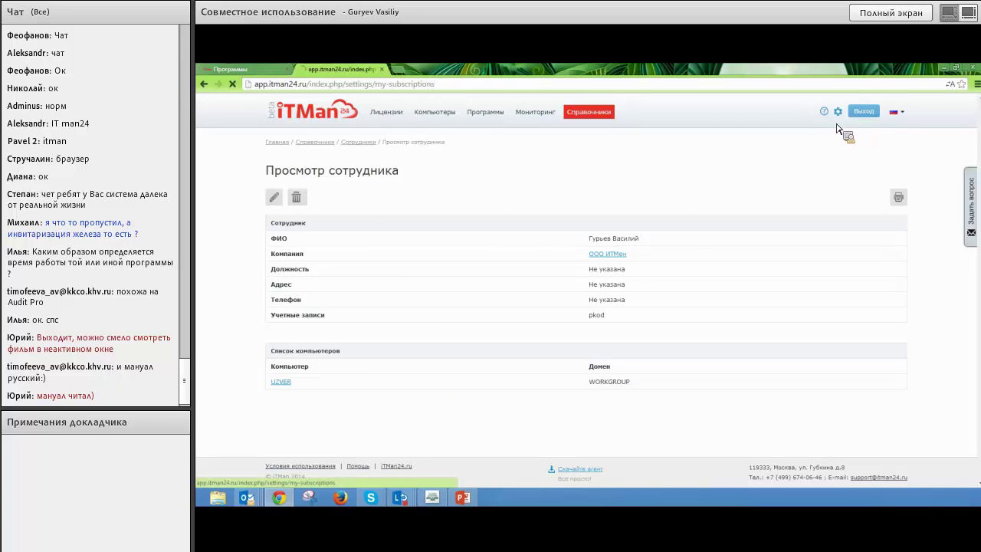
{"action": "left_click", "coordinate": [376, 193]}
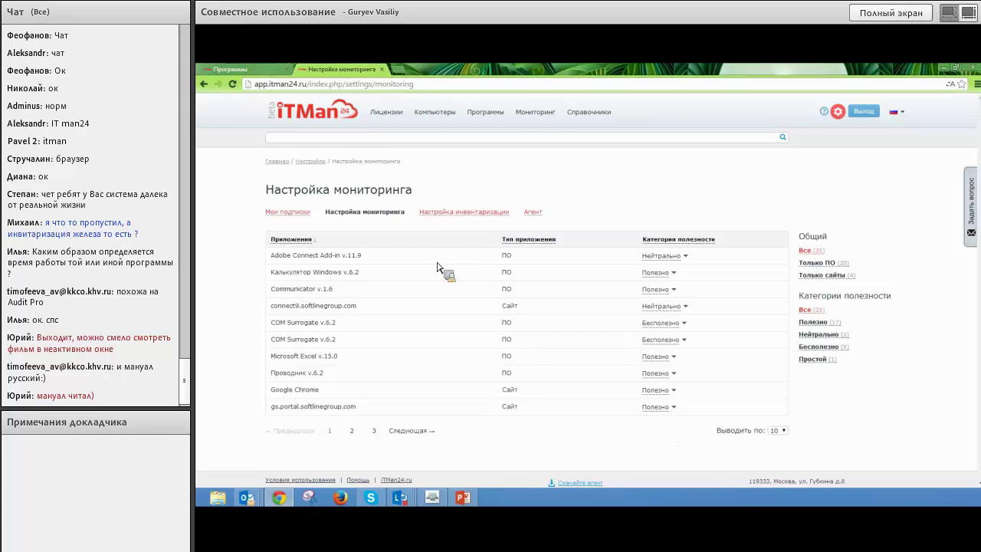
{"action": "left_click", "coordinate": [465, 212]}
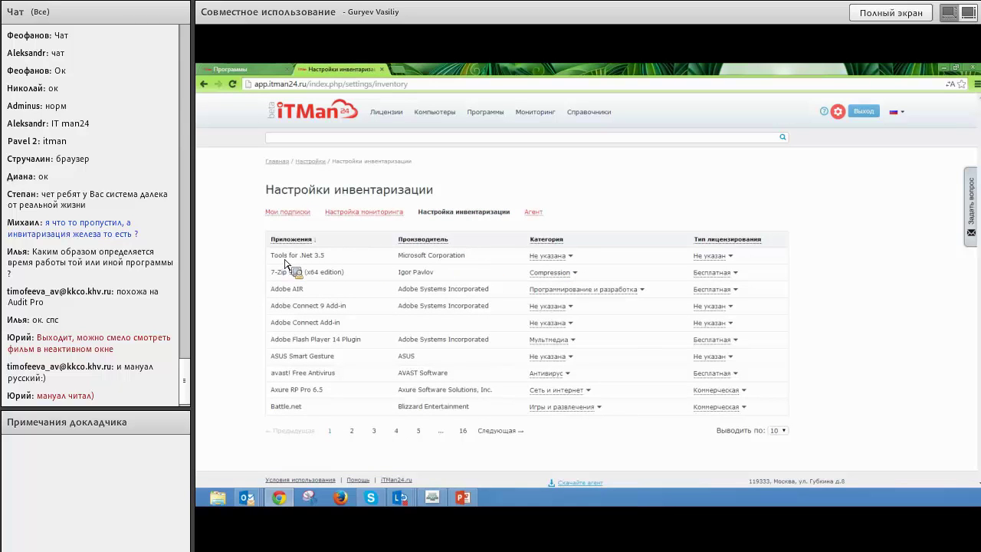
{"action": "left_click", "coordinate": [728, 260]}
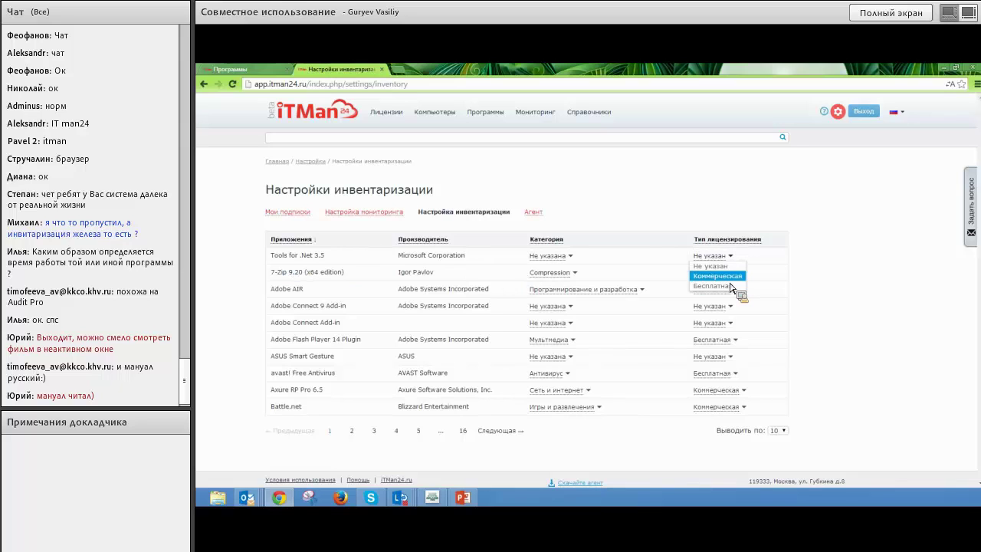
{"action": "left_click", "coordinate": [727, 289]}
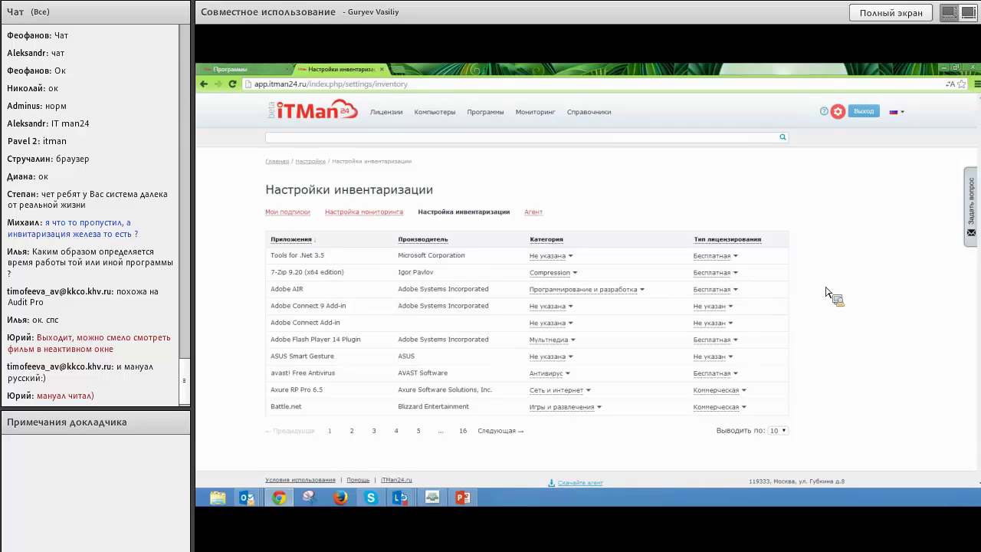
{"action": "left_click", "coordinate": [712, 272]}
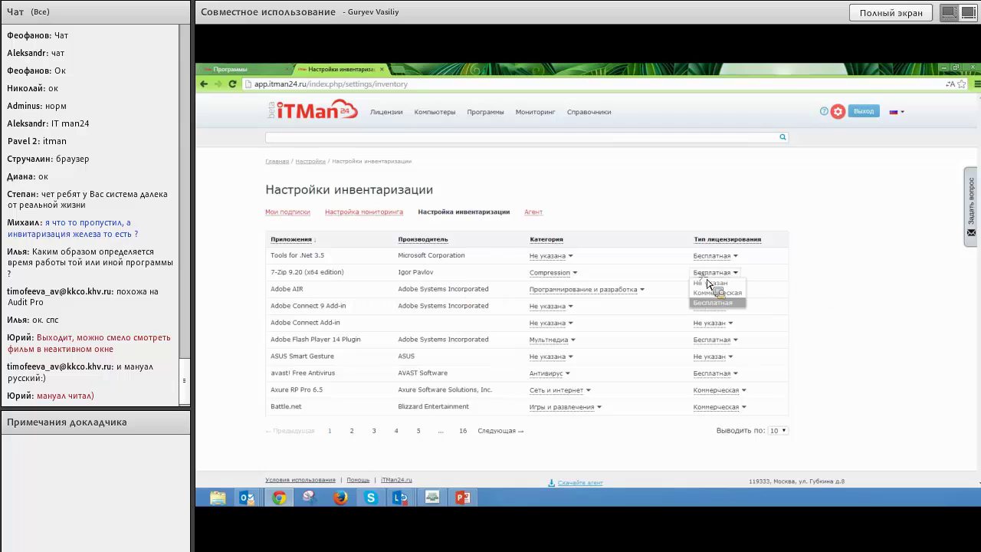
{"action": "left_click", "coordinate": [707, 296]}
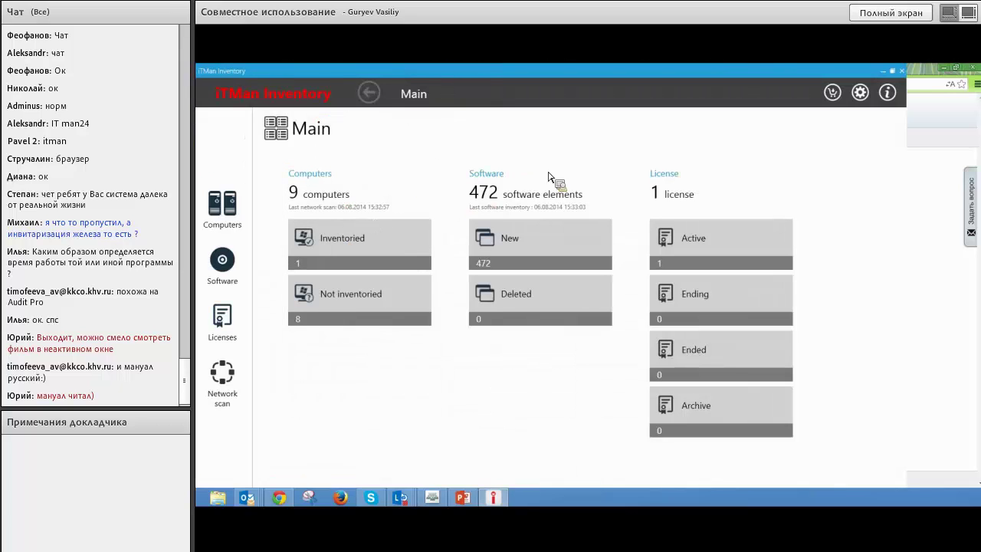
Restore, then maximize the ITMan Inventory window showing the Main dashboard.
{"action": "left_click", "coordinate": [892, 70]}
{"action": "left_click", "coordinate": [811, 71]}
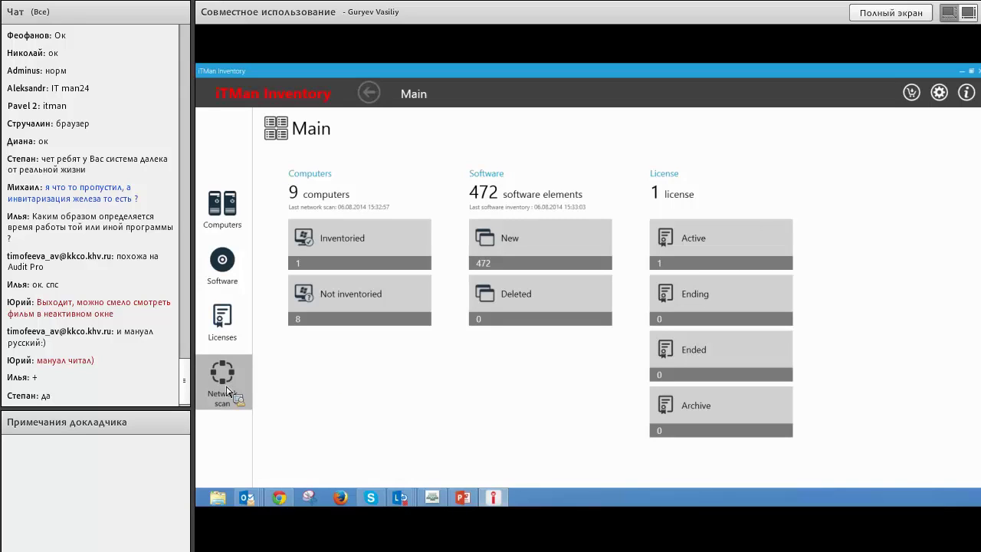
Open network scanning and set the start IP to 192.168.7.1.
{"action": "left_click", "coordinate": [226, 391]}
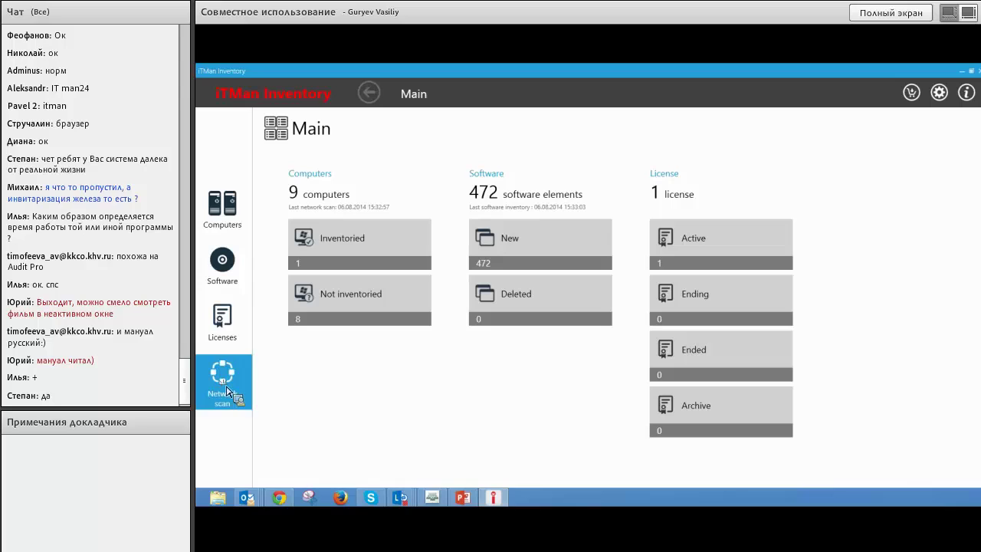
{"action": "left_click", "coordinate": [915, 303]}
{"action": "double_click", "coordinate": [916, 305]}
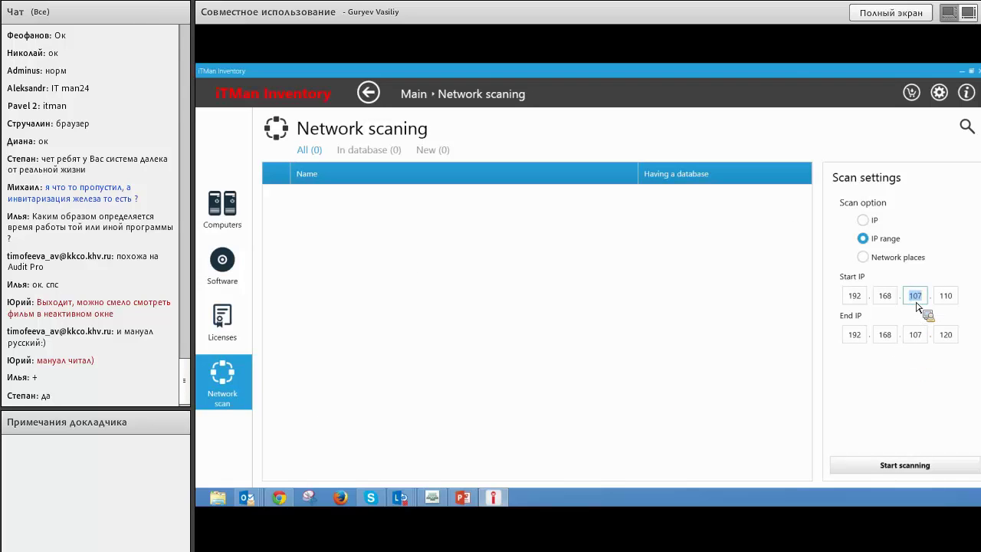
{"action": "type", "text": "7"}
{"action": "double_click", "coordinate": [948, 299]}
{"action": "type", "text": "1"}
Set the end IP to 192.168.7.250 and start the scan.
{"action": "double_click", "coordinate": [920, 339]}
{"action": "type", "text": "1"}
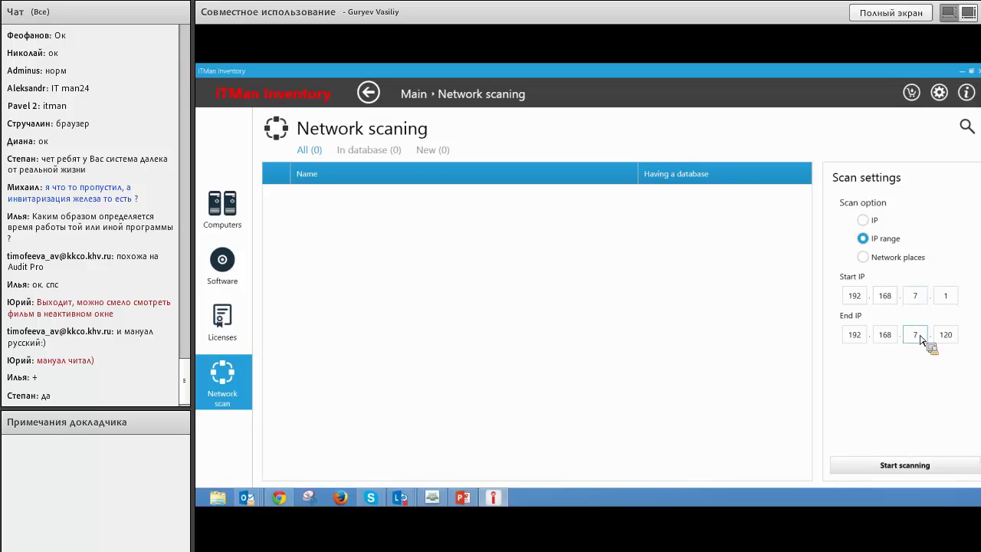
{"action": "double_click", "coordinate": [948, 338]}
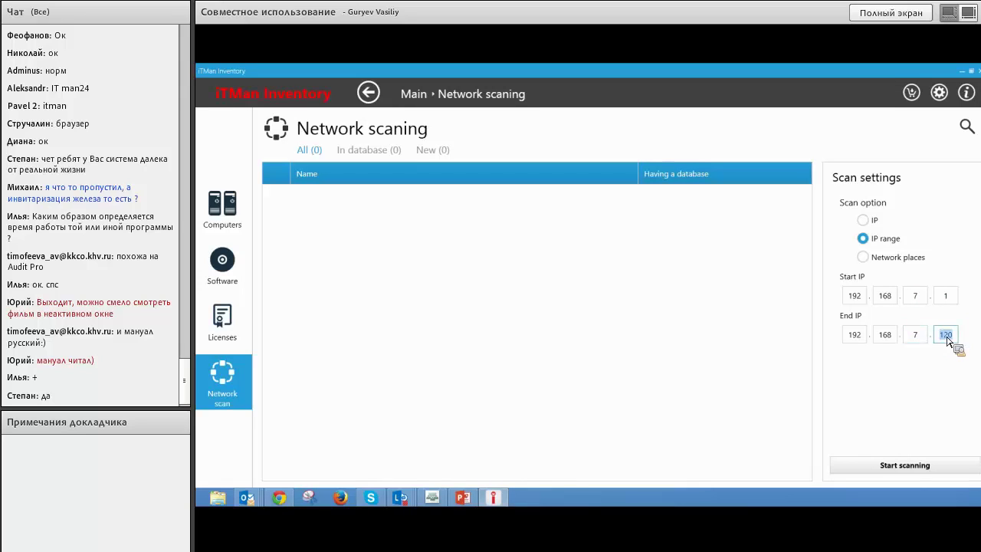
{"action": "type", "text": "50"}
{"action": "key", "text": "BackSpace"}
{"action": "key", "text": "BackSpace"}
{"action": "type", "text": "250"}
{"action": "left_click", "coordinate": [890, 469]}
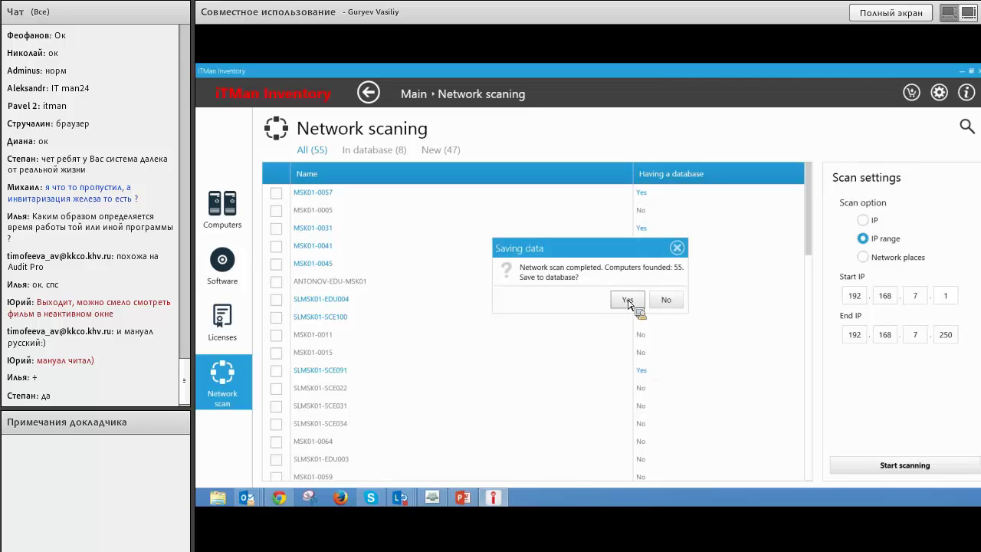
Save the scanned computers, agree to software inventory, dismiss access settings, and view Computers.
{"action": "left_click", "coordinate": [626, 300]}
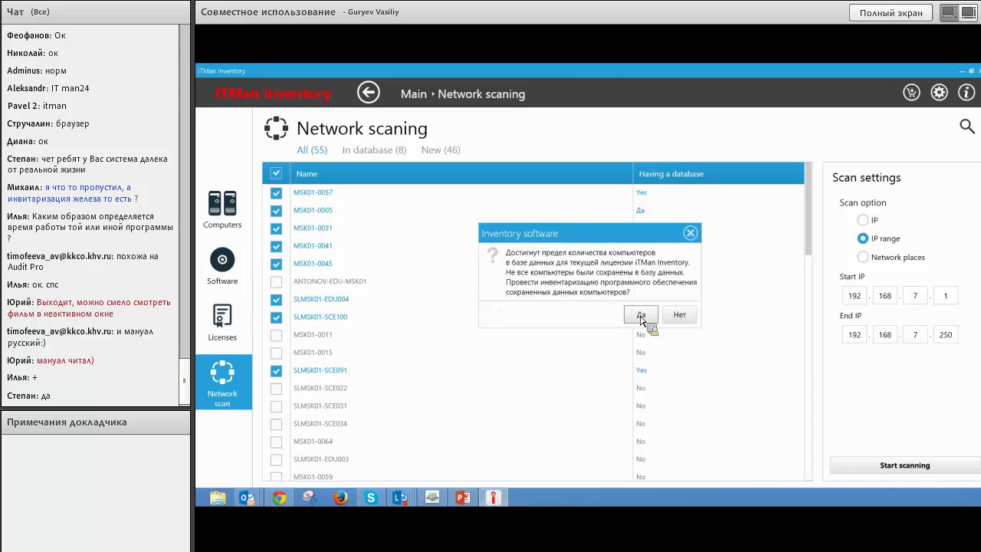
{"action": "left_click", "coordinate": [641, 317]}
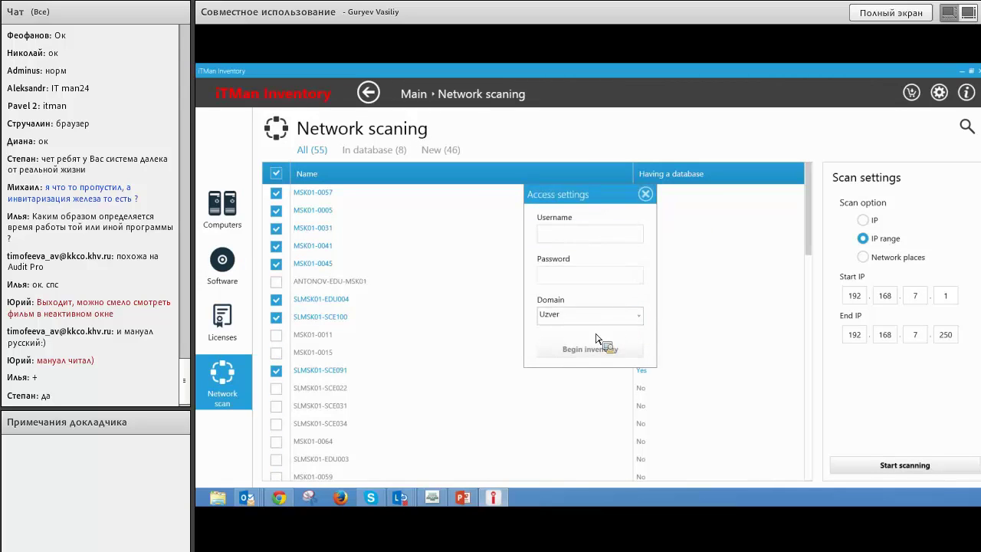
{"action": "left_click", "coordinate": [645, 194]}
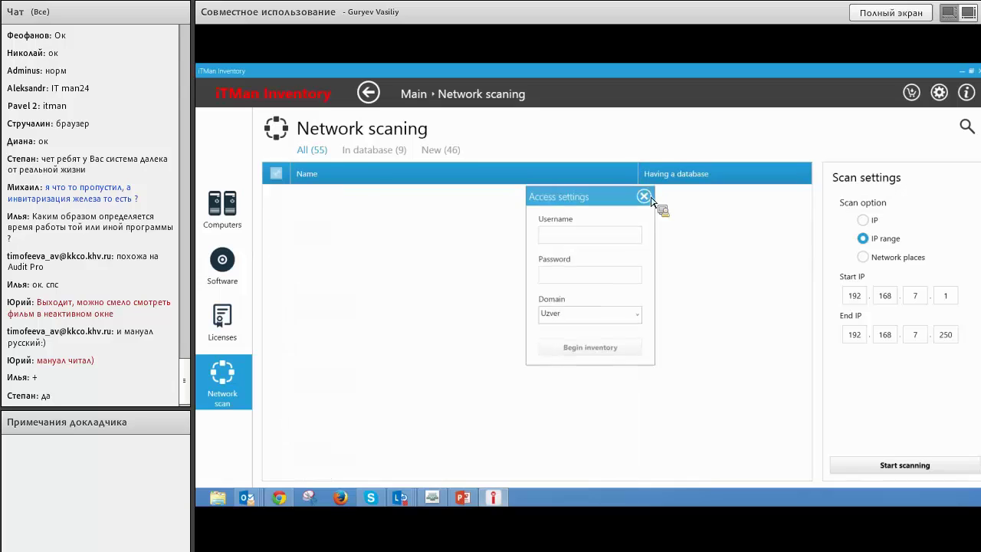
{"action": "left_click", "coordinate": [247, 239]}
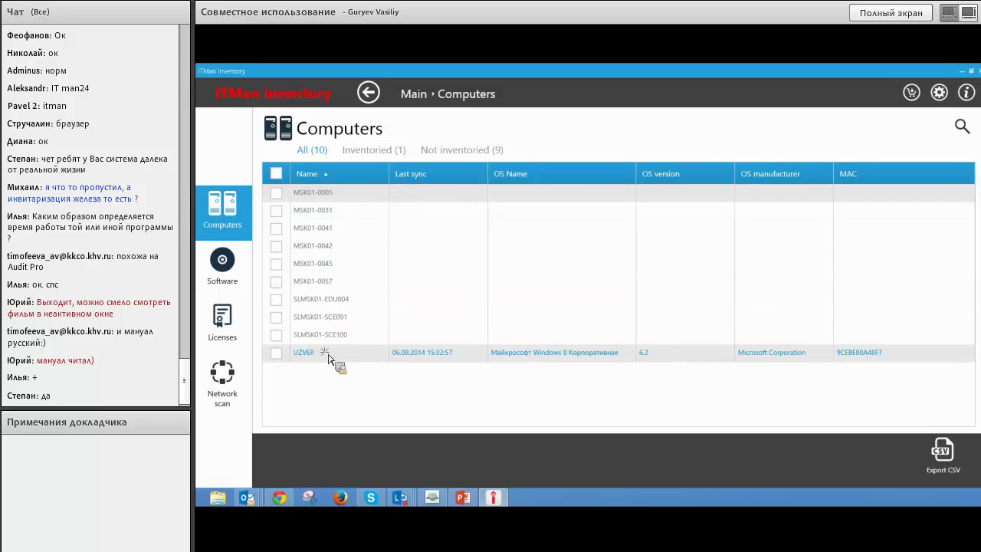
Open UZVER's details, view its new software and hardware categories, and check keyboard entries.
{"action": "left_click", "coordinate": [333, 354]}
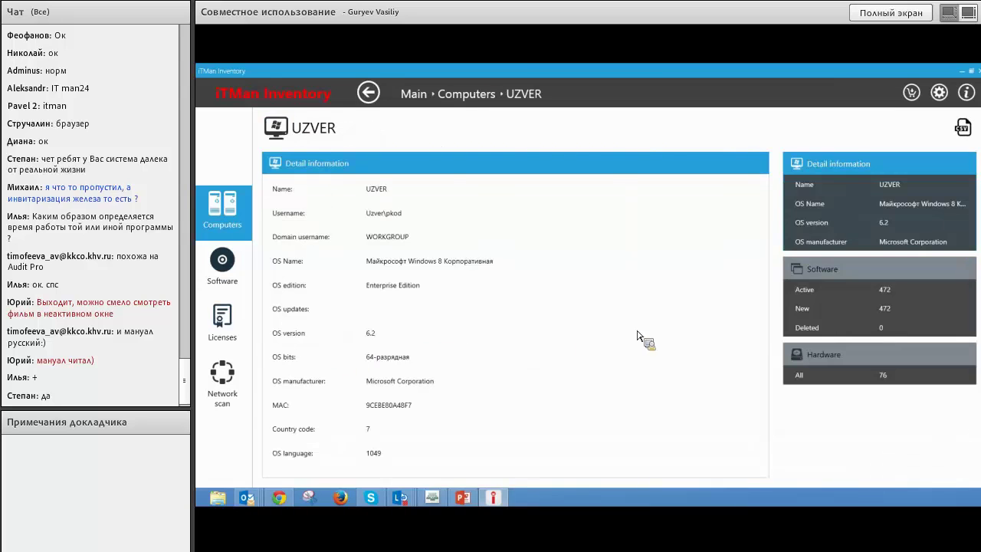
{"action": "left_click", "coordinate": [817, 314]}
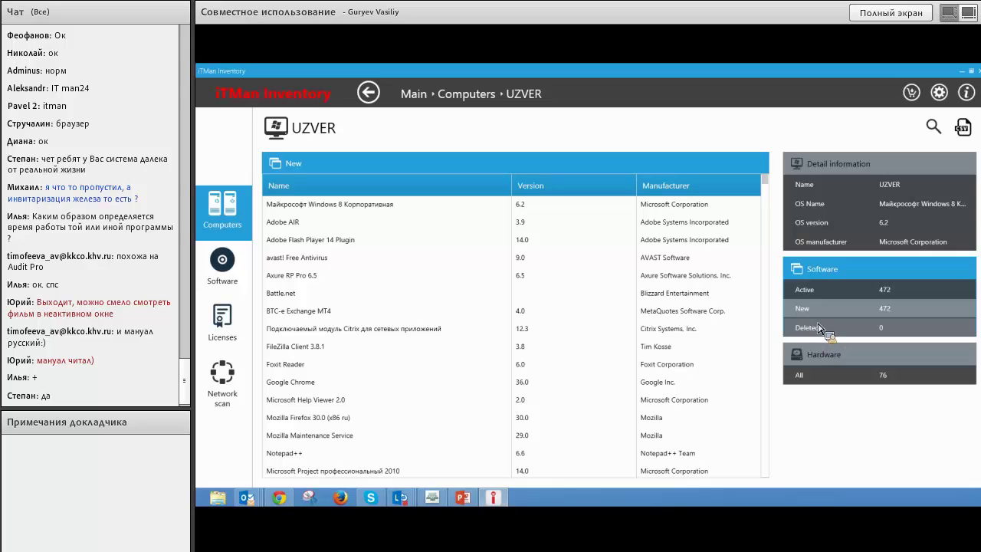
{"action": "left_click", "coordinate": [820, 353]}
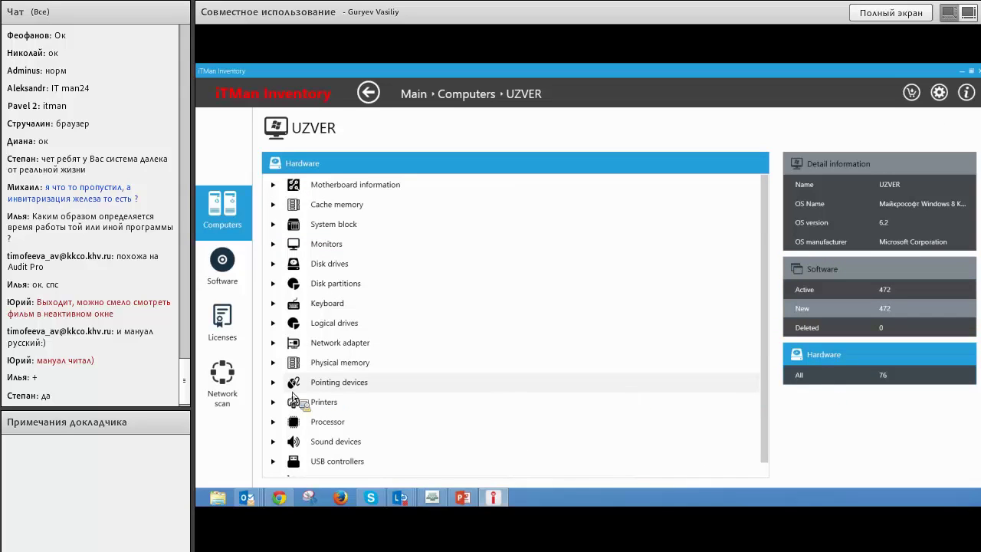
{"action": "left_click", "coordinate": [291, 305]}
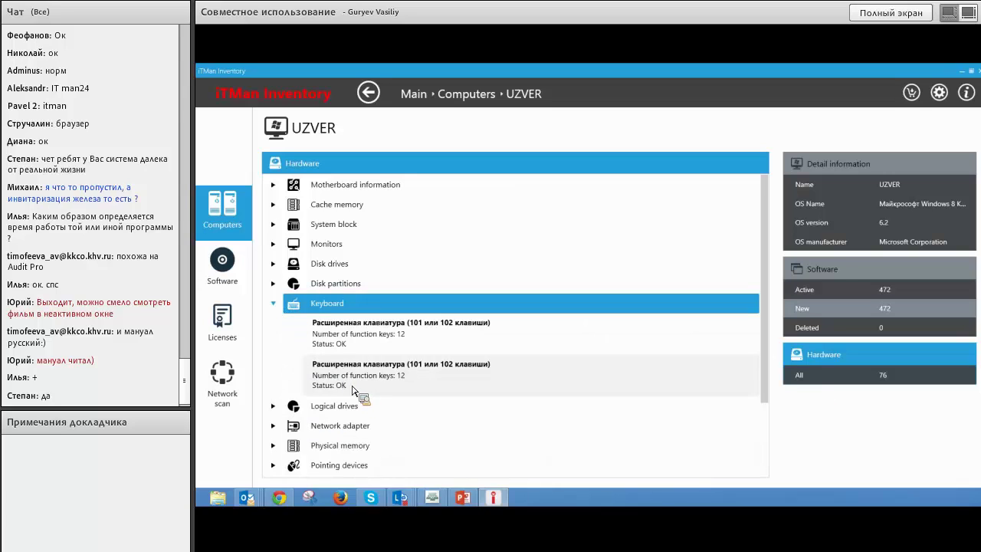
{"action": "left_click", "coordinate": [272, 304]}
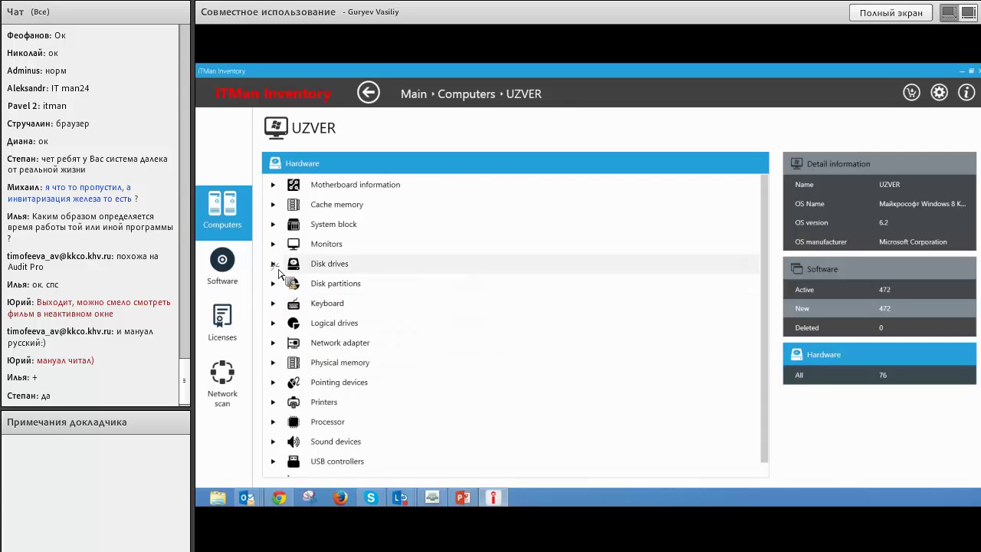
Inspect disk drives, partitions, system block and motherboard details, then show installed software.
{"action": "left_click", "coordinate": [274, 264]}
{"action": "left_click", "coordinate": [278, 268]}
{"action": "left_click", "coordinate": [278, 285]}
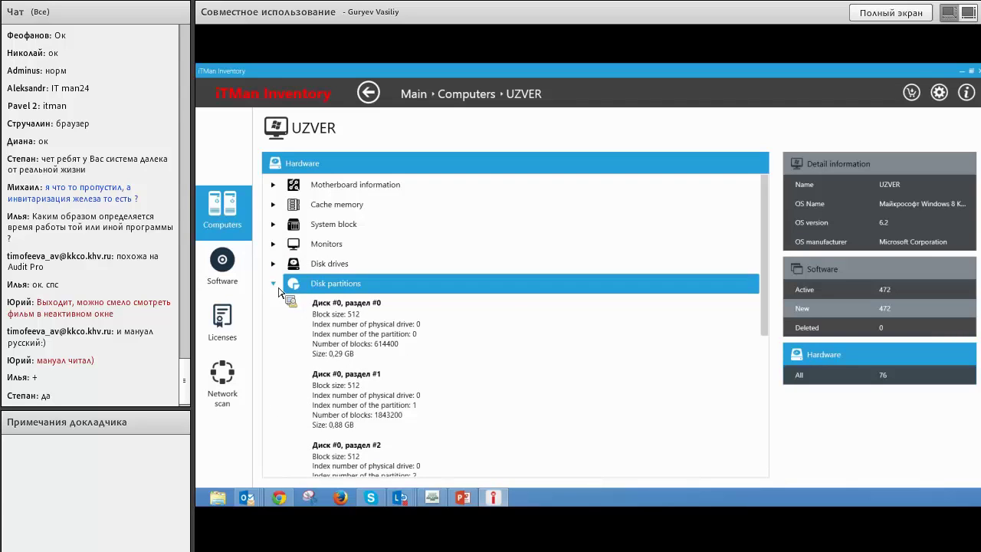
{"action": "left_click", "coordinate": [274, 284]}
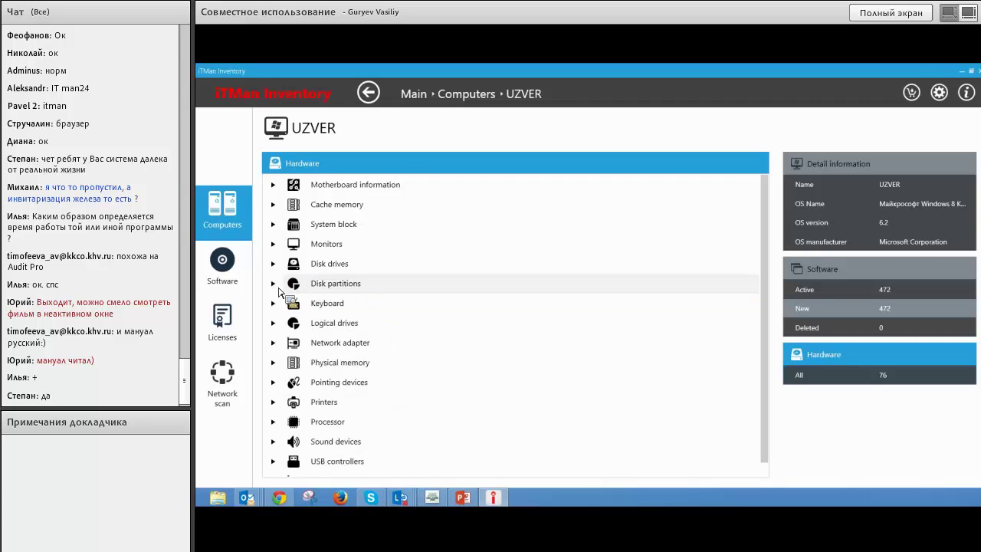
{"action": "left_click", "coordinate": [281, 225]}
{"action": "left_click", "coordinate": [280, 227]}
{"action": "left_click", "coordinate": [279, 186]}
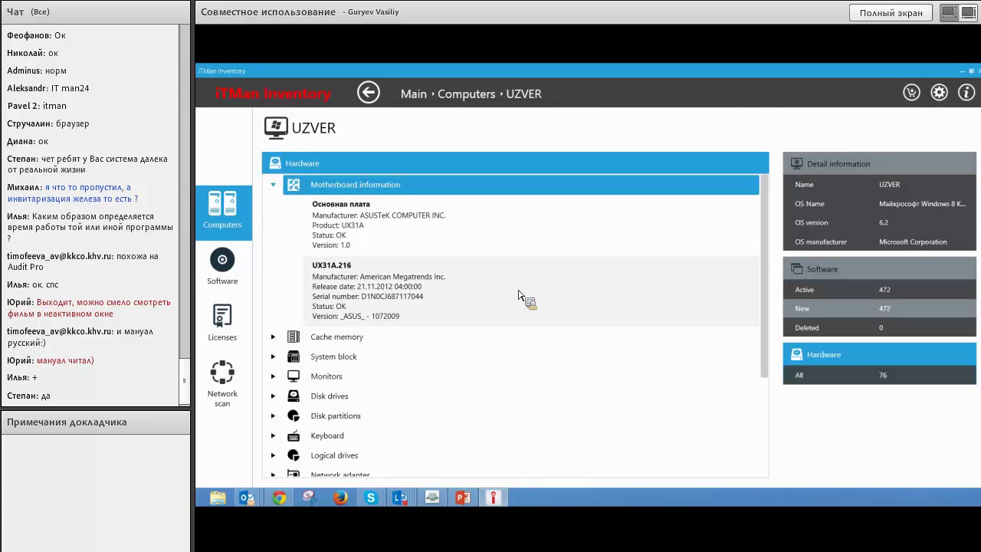
{"action": "left_click", "coordinate": [218, 276]}
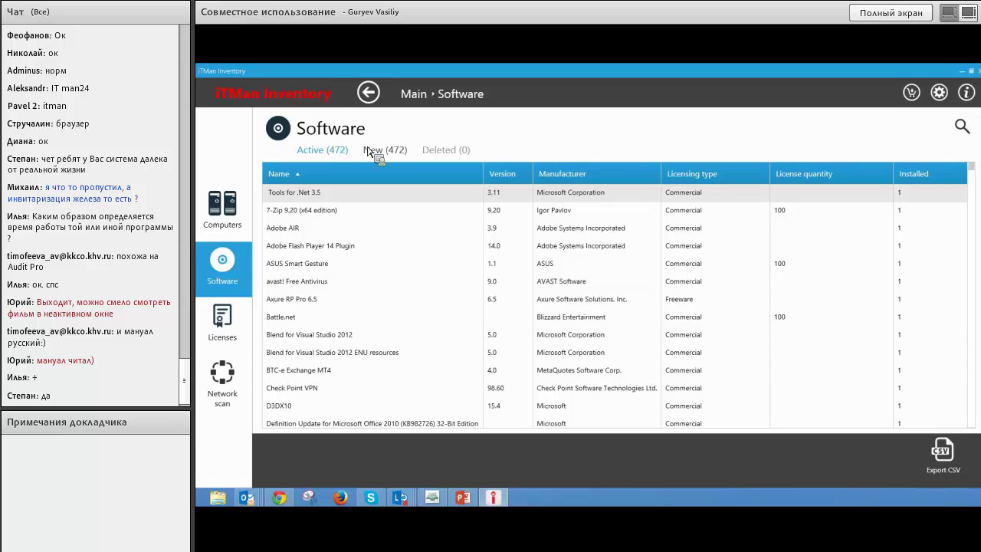
Review New and Deleted software, then list computers running 7-Zip 9.20 (x64 edition).
{"action": "left_click", "coordinate": [404, 153]}
{"action": "left_click", "coordinate": [449, 153]}
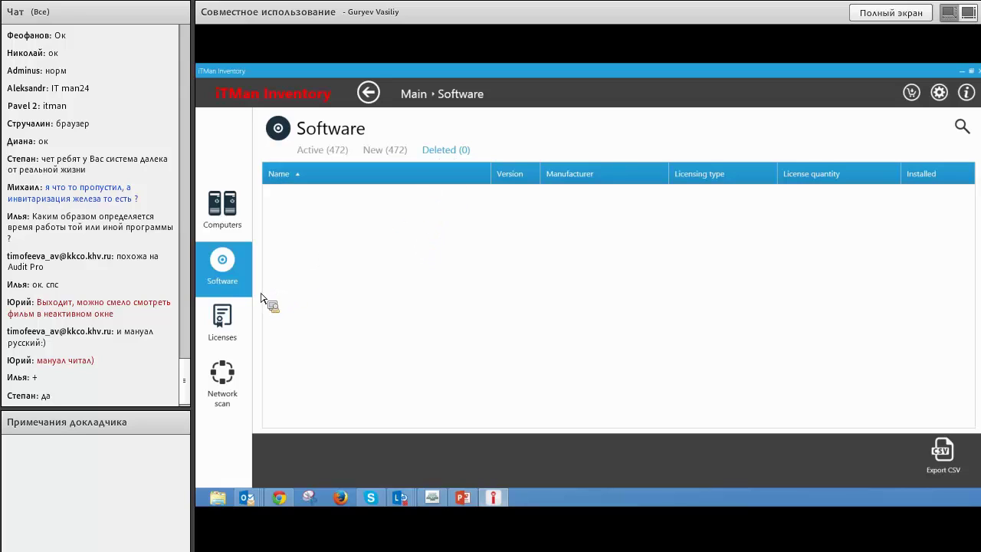
{"action": "left_click", "coordinate": [249, 264]}
{"action": "left_click", "coordinate": [334, 212]}
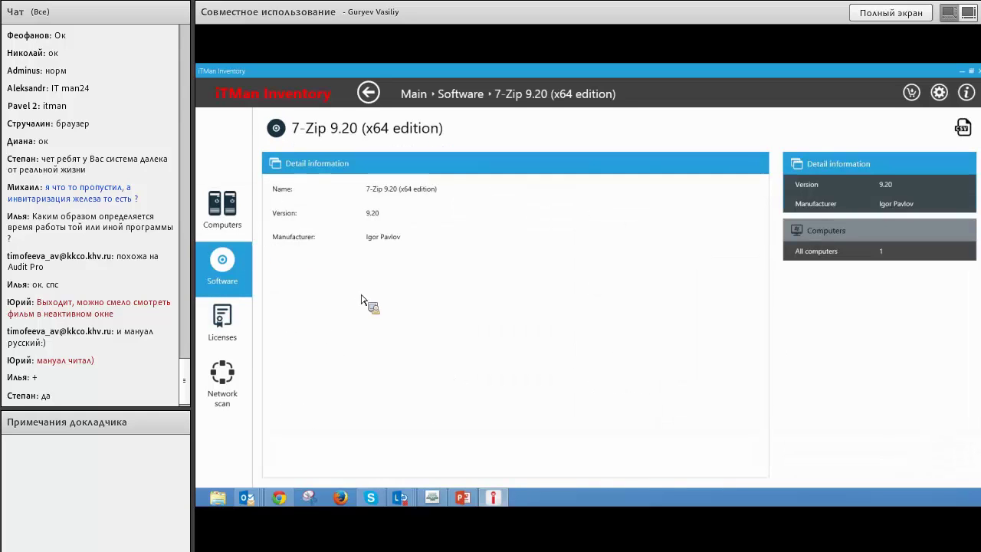
{"action": "left_click", "coordinate": [832, 253]}
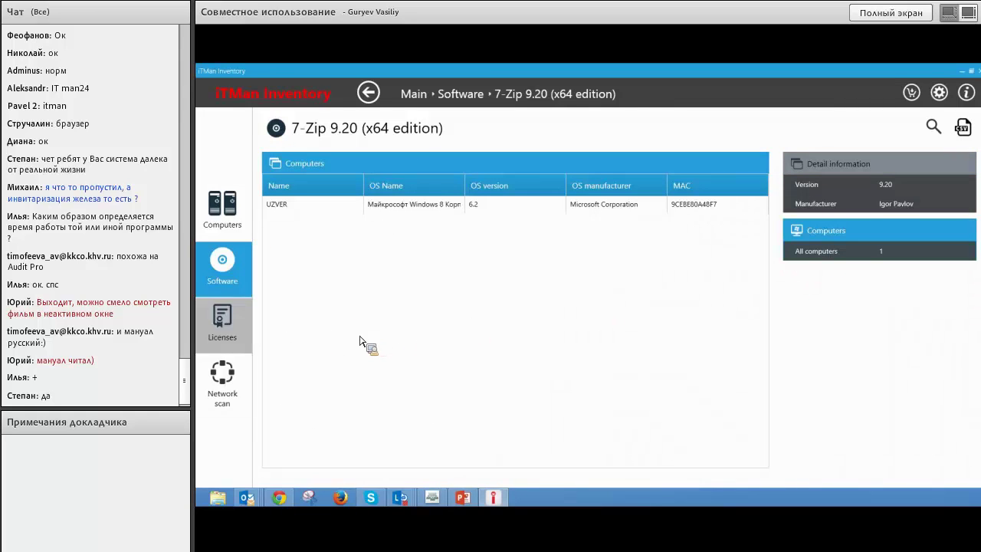
{"action": "left_click", "coordinate": [219, 332]}
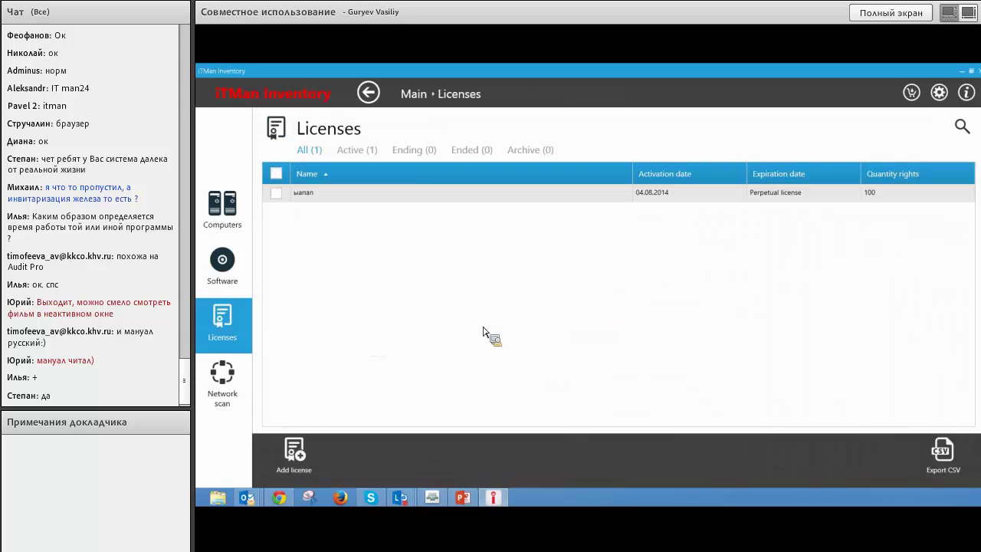
Create license 'виндалайсенс' with 100 quantity rights, a license key and a note, then continue.
{"action": "left_click", "coordinate": [316, 464]}
{"action": "left_click", "coordinate": [466, 223]}
{"action": "type", "text": "винда"}
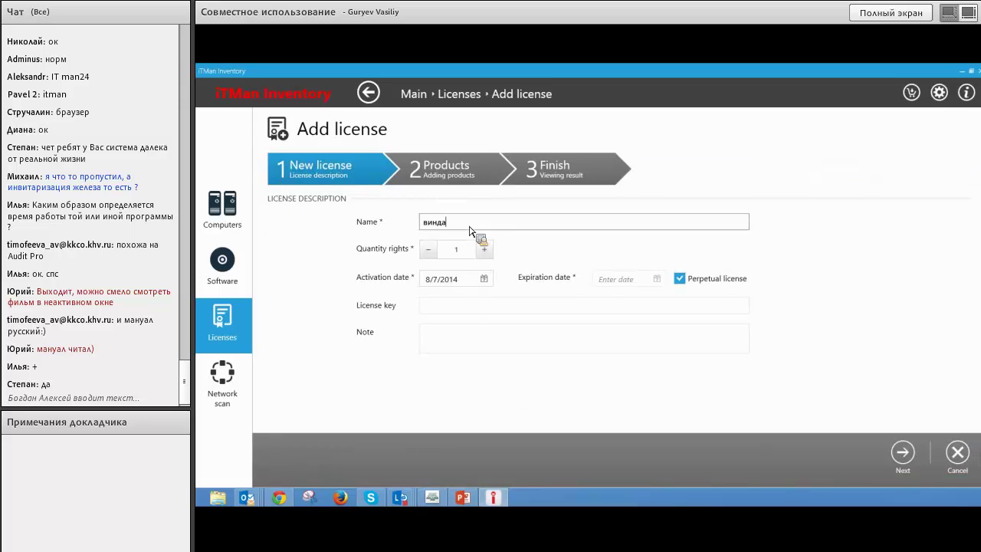
{"action": "type", "text": "лайсенс"}
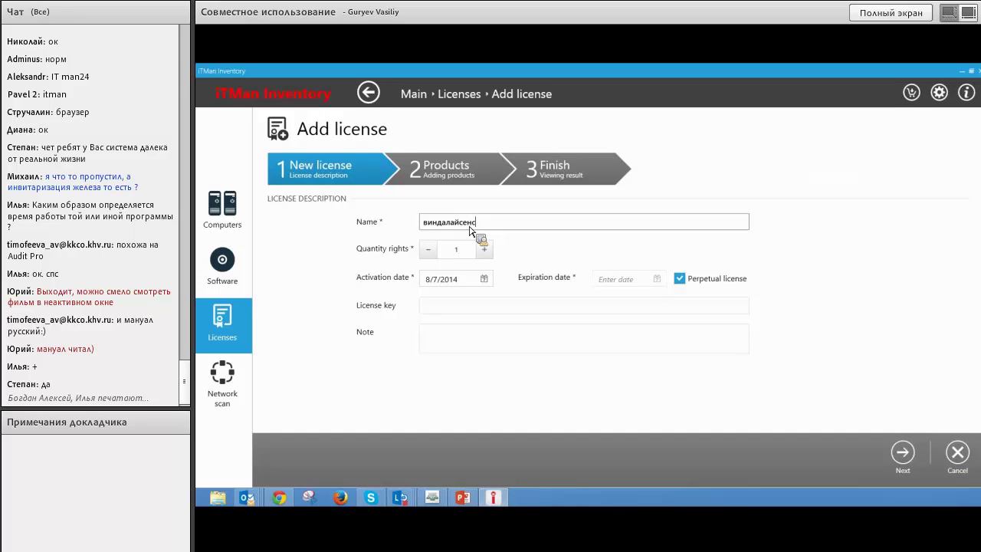
{"action": "left_click", "coordinate": [462, 251]}
{"action": "type", "text": "100"}
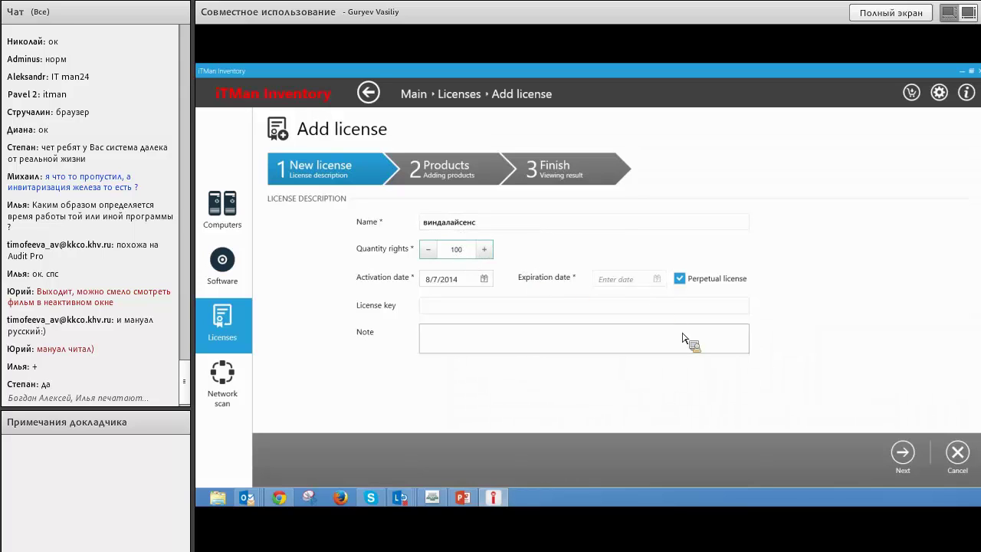
{"action": "left_click", "coordinate": [583, 307]}
{"action": "type", "text": "ывафыва"}
{"action": "left_click", "coordinate": [515, 334]}
{"action": "type", "text": "фываыфваыфв"}
{"action": "left_click", "coordinate": [902, 452]}
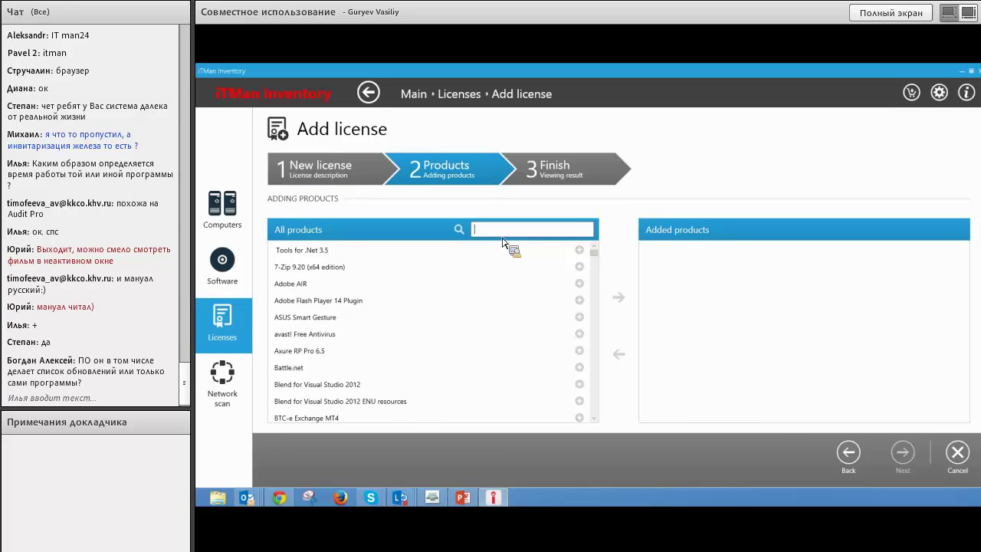
Search 'windows 8', add Майкрософт Windows 8 Корпоративная to the license, and save it.
{"action": "type", "text": "windows 8"}
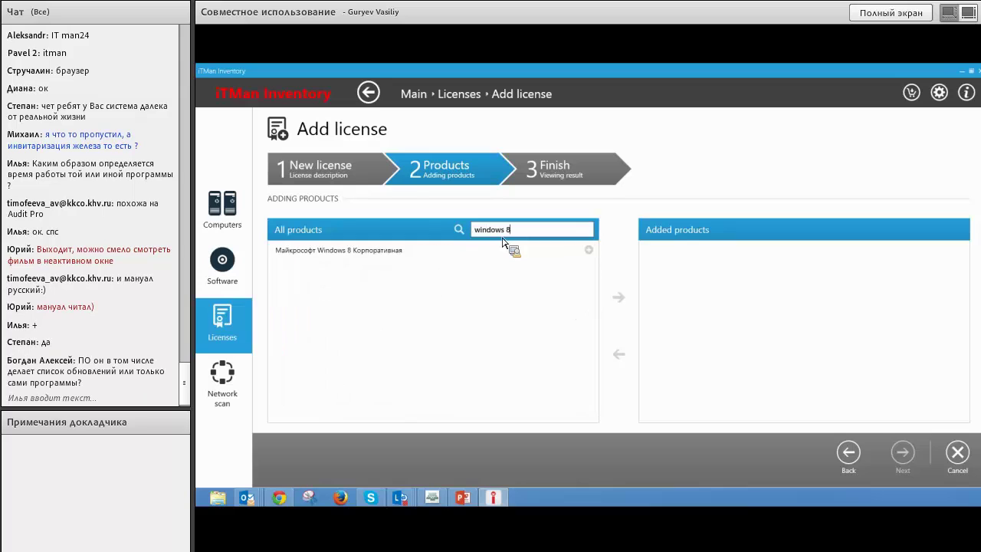
{"action": "double_click", "coordinate": [476, 255]}
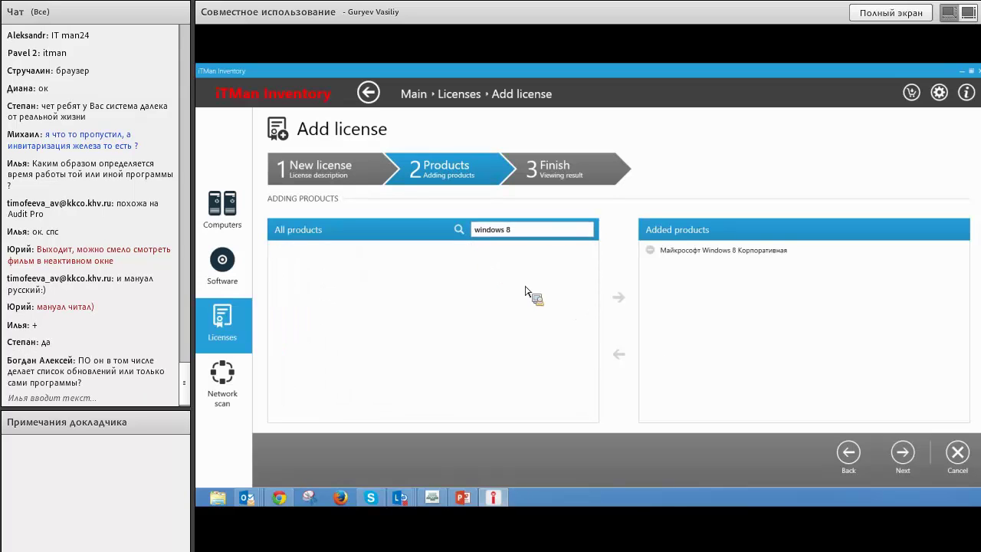
{"action": "left_click", "coordinate": [902, 453]}
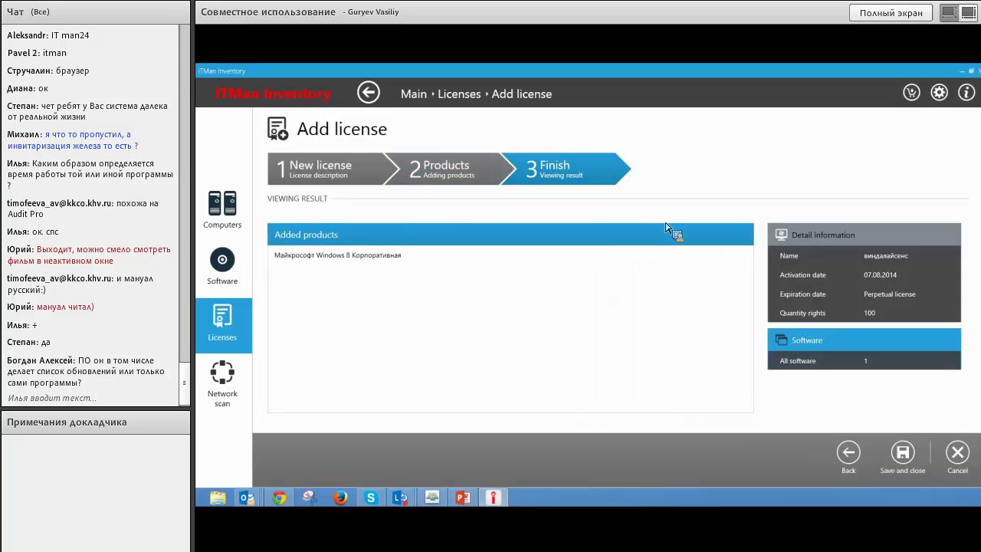
{"action": "left_click", "coordinate": [902, 453]}
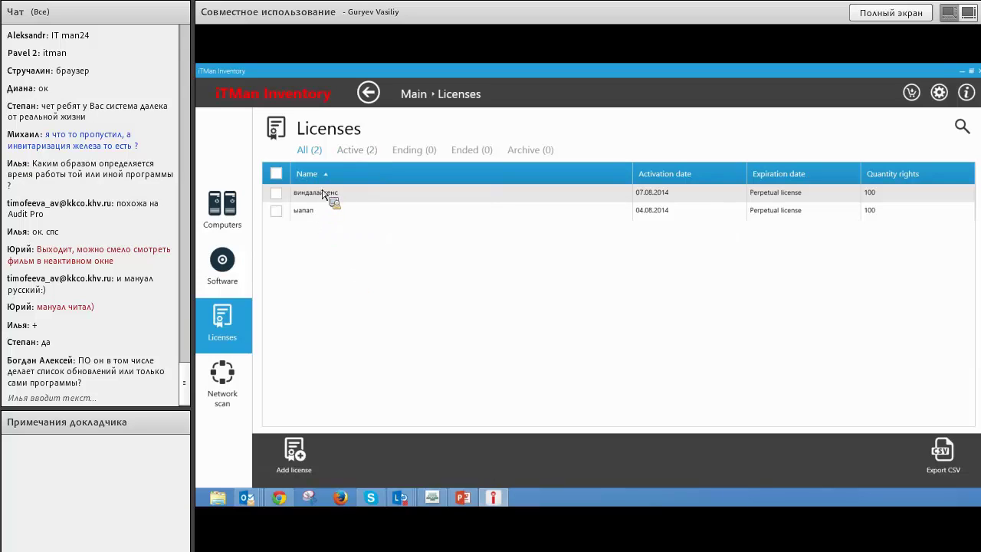
Search the software list for 'kb' and scroll through the 206 matching entries.
{"action": "left_click", "coordinate": [222, 264]}
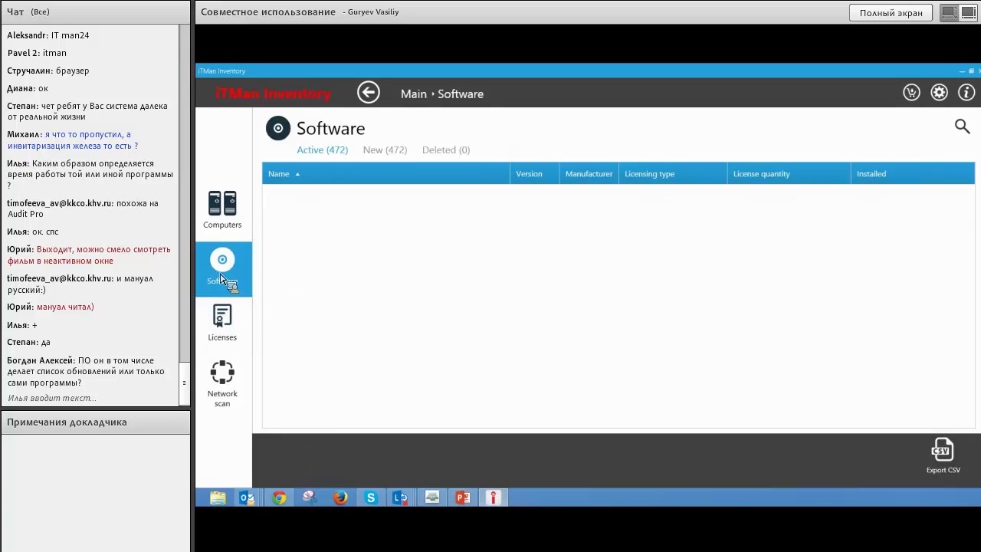
{"action": "left_click", "coordinate": [962, 126]}
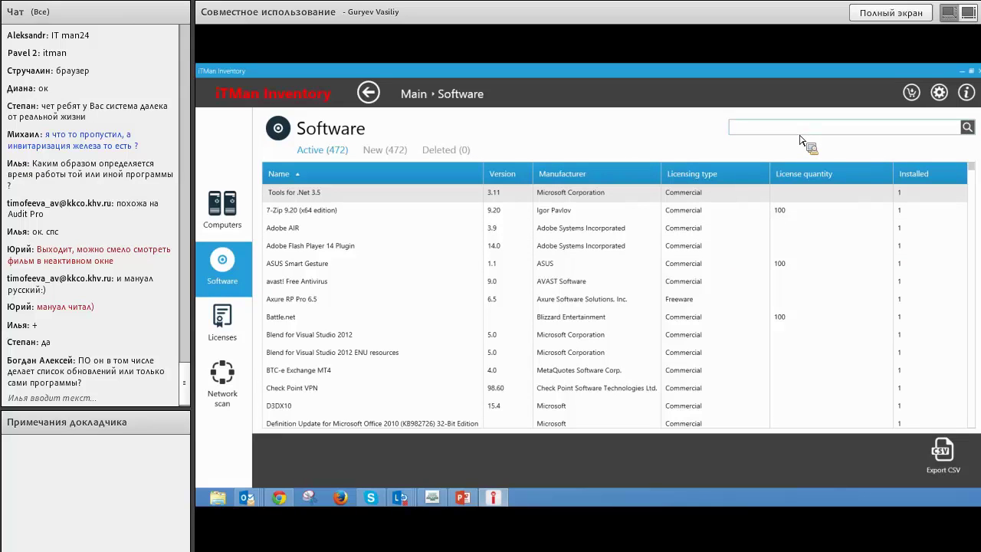
{"action": "type", "text": "kb"}
{"action": "key", "text": "Return"}
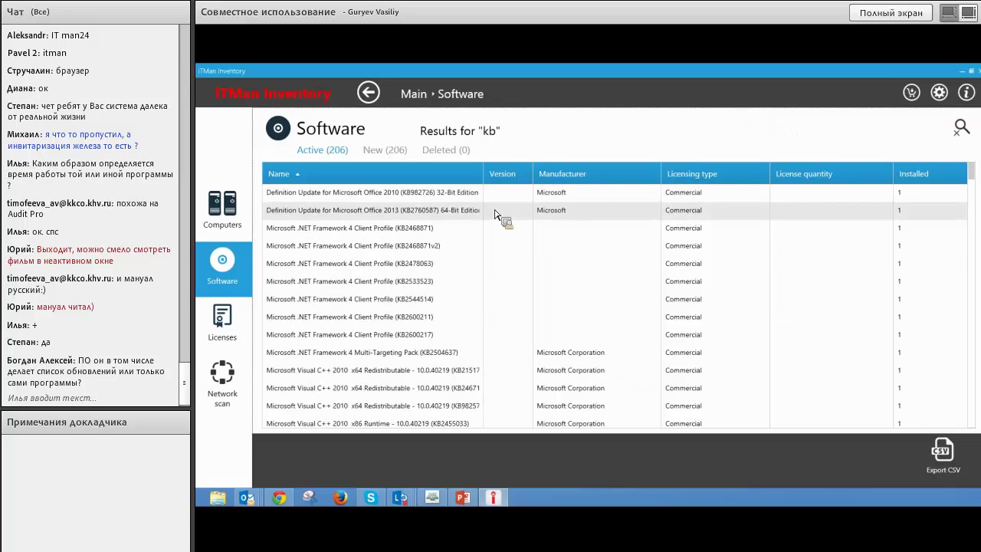
{"action": "scroll", "coordinate": [465, 263], "scroll_direction": "down", "scroll_amount": 3}
{"action": "scroll", "coordinate": [465, 263], "scroll_direction": "down", "scroll_amount": 12}
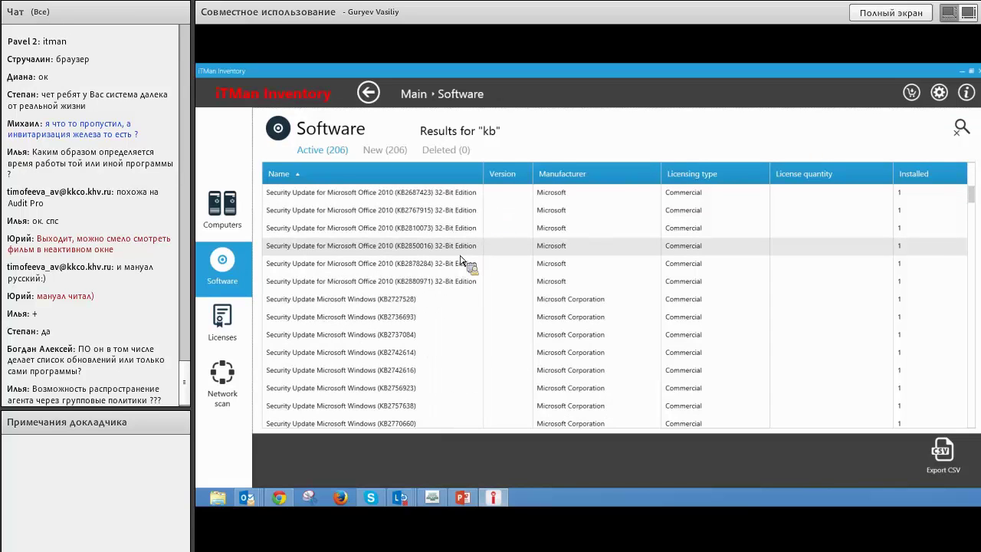
{"action": "scroll", "coordinate": [465, 263], "scroll_direction": "down", "scroll_amount": 4}
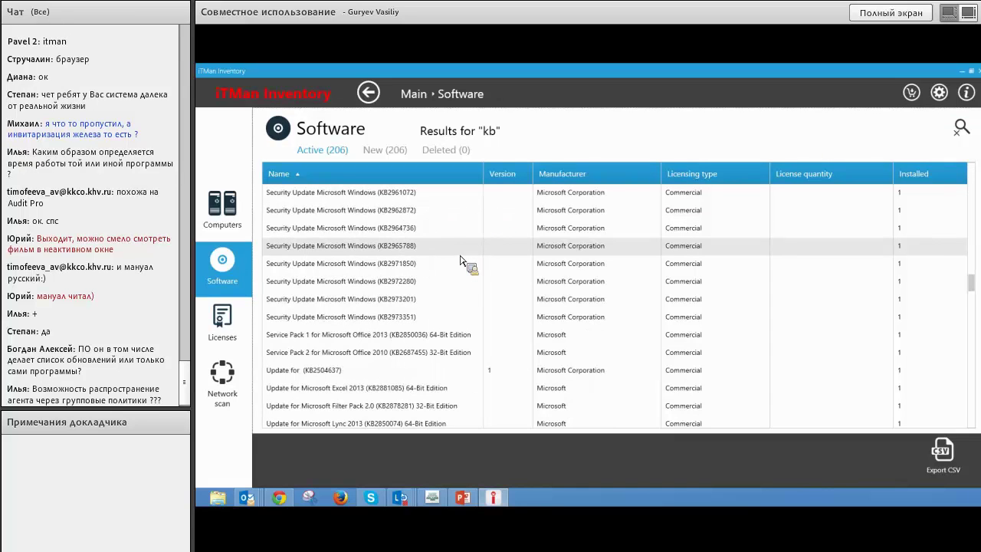
{"action": "scroll", "coordinate": [465, 263], "scroll_direction": "down", "scroll_amount": 10}
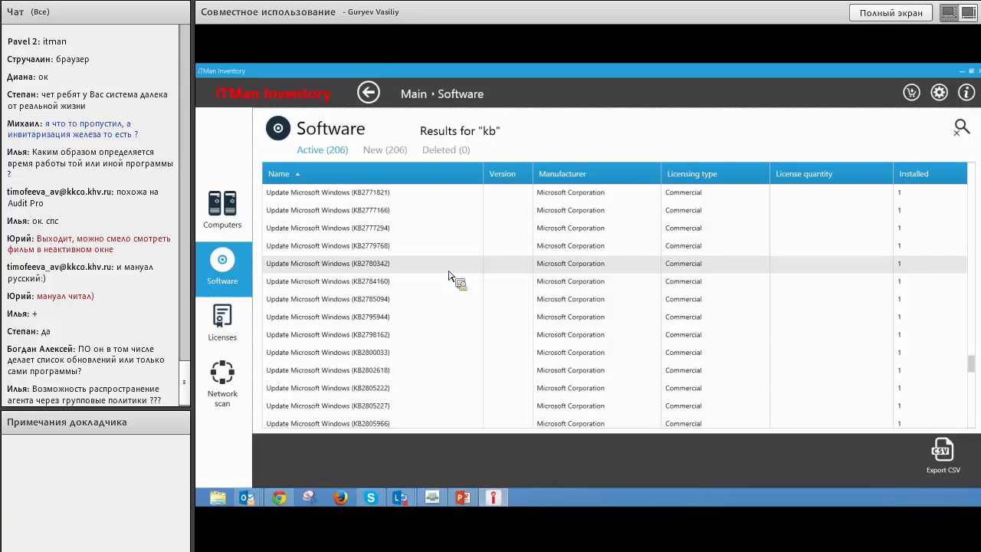
Go to Computers and back to Software to drop the 'kb' filter, showing all 472 programs.
{"action": "left_click", "coordinate": [242, 227]}
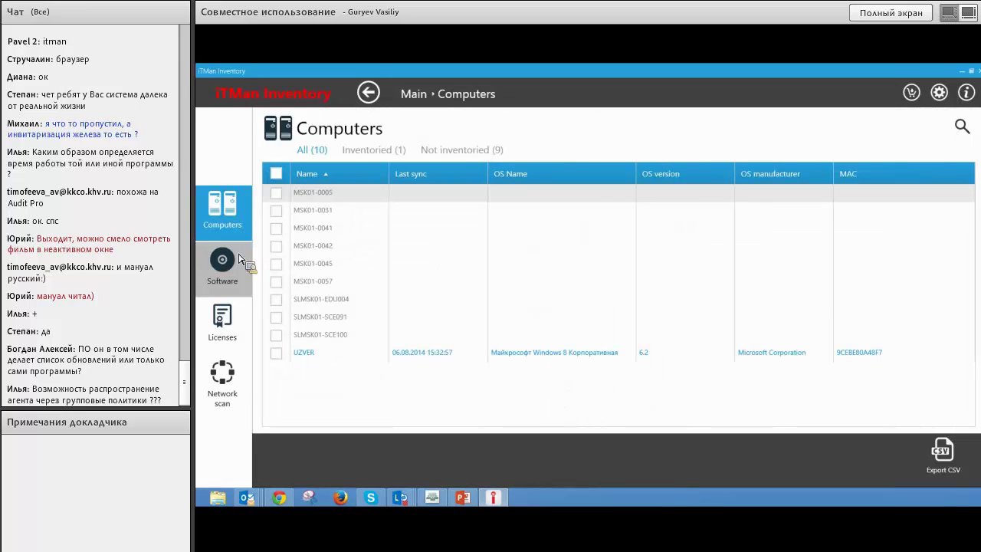
{"action": "left_click", "coordinate": [239, 260]}
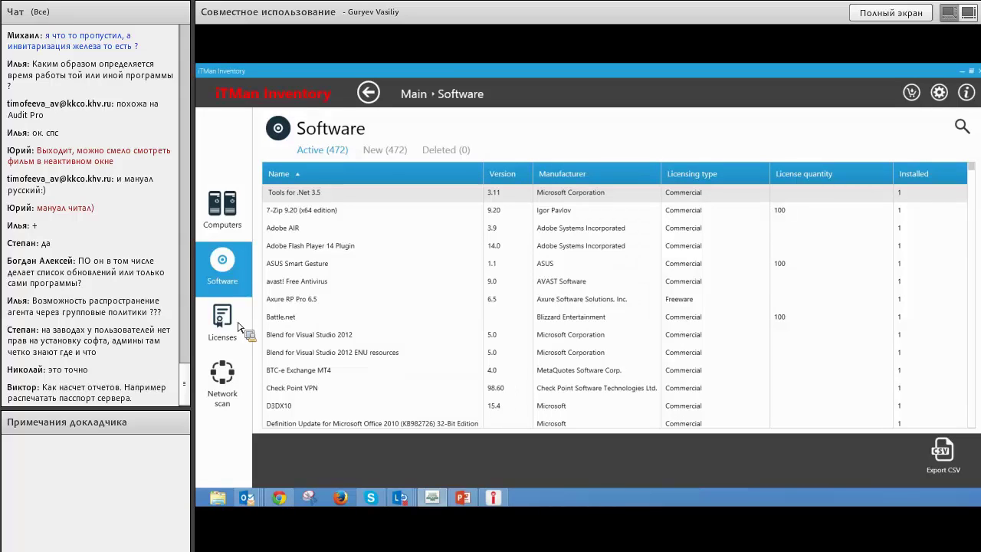
Open UZVER from the Computers list, then start and cancel a CSV export of its system report.
{"action": "left_click", "coordinate": [228, 210]}
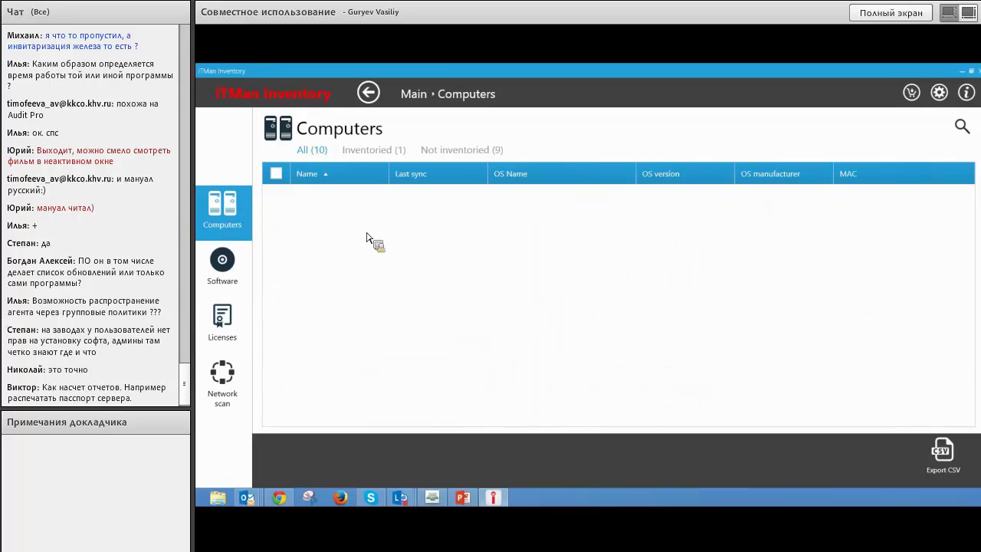
{"action": "left_click", "coordinate": [349, 353]}
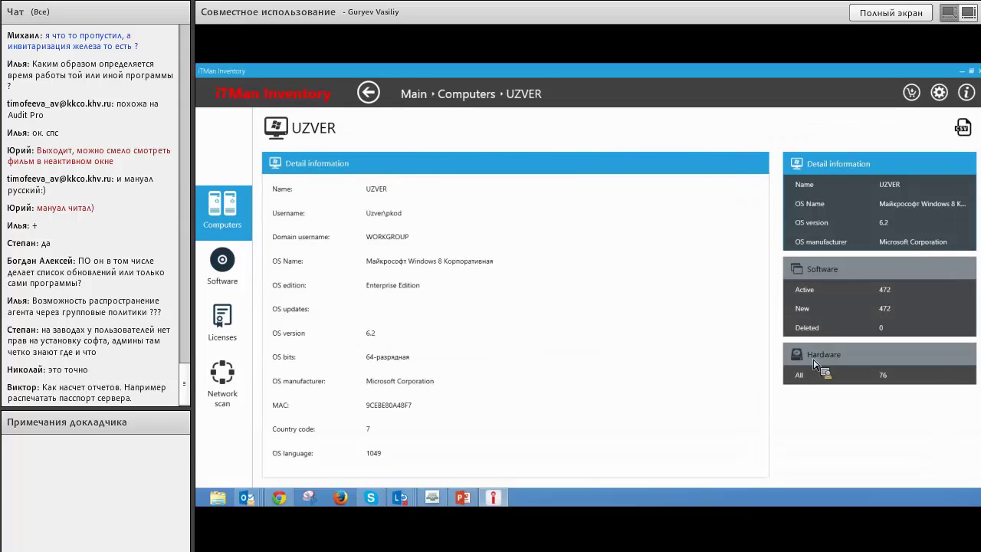
{"action": "left_click", "coordinate": [962, 127]}
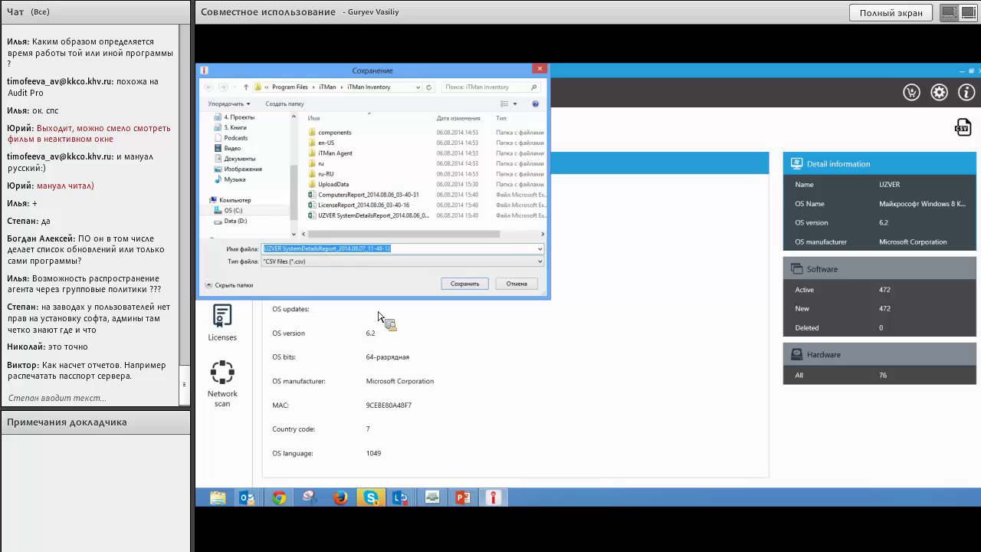
{"action": "left_click", "coordinate": [528, 287]}
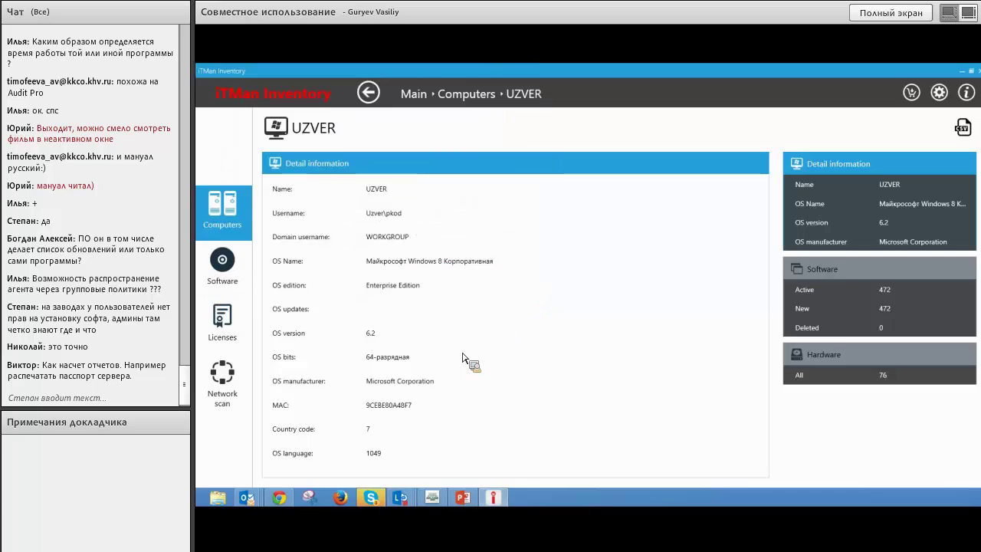